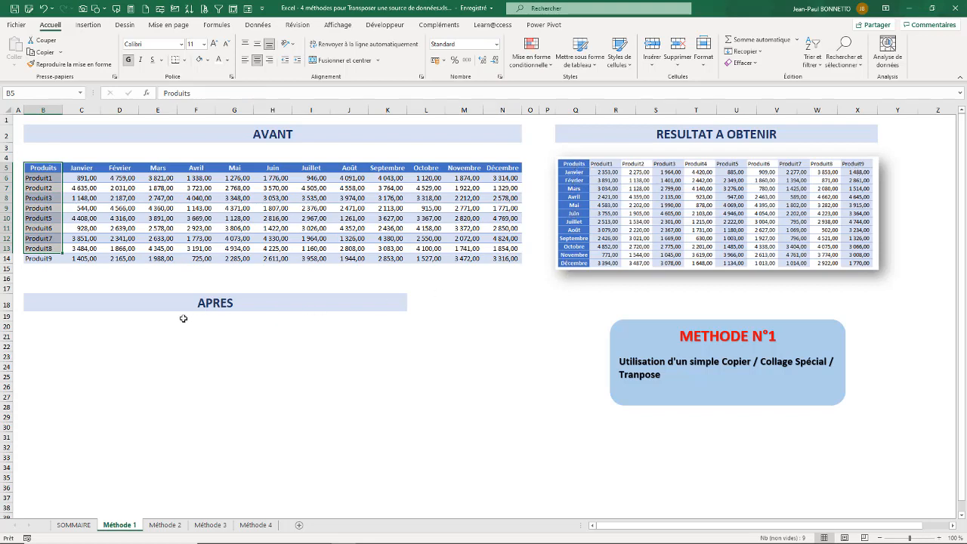
- Correct the word "Tranpose" to "Transpose" in the METHODE N°1 text box
left_click(135, 209)
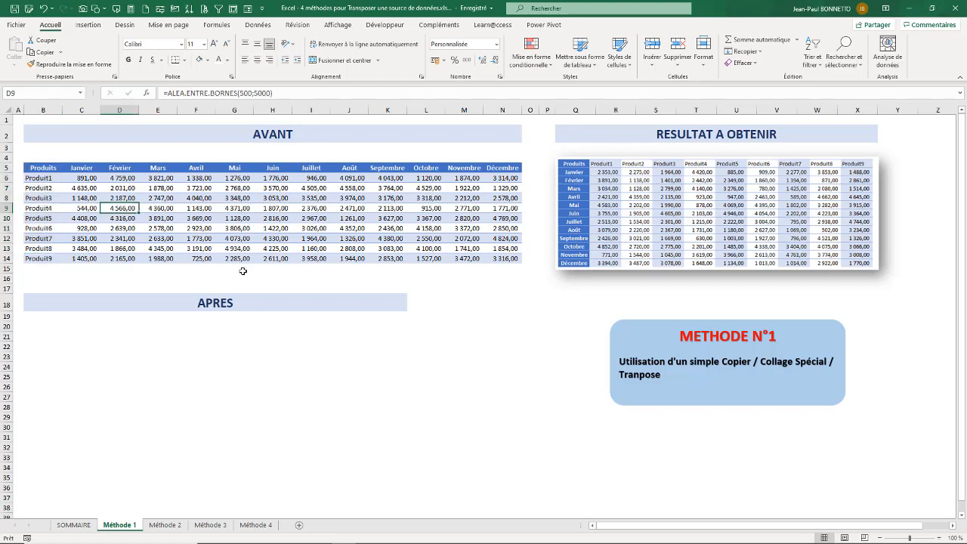
left_click(713, 360)
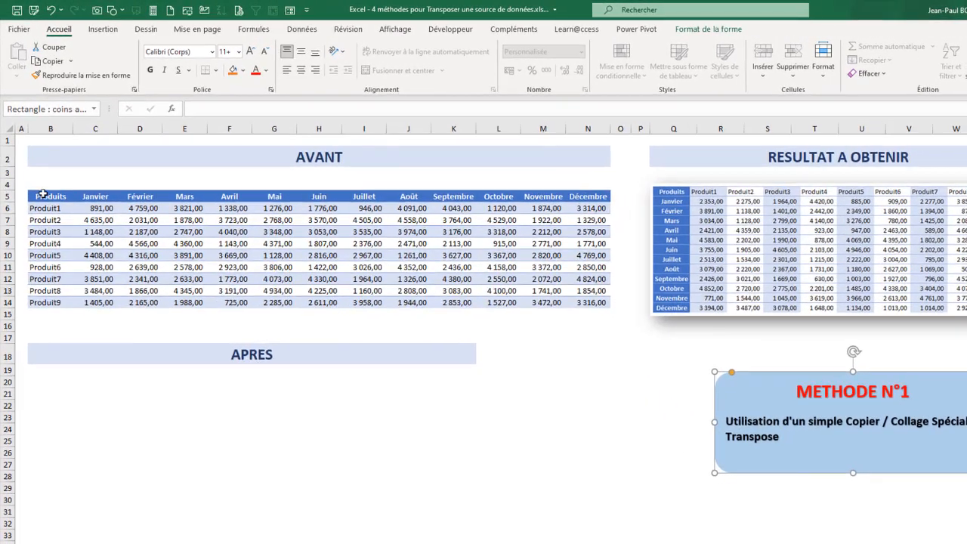
- Copy the AVANT table B5:N14 and paste it transposed at B20 using Paste Special
left_click_drag(43, 195, 598, 301)
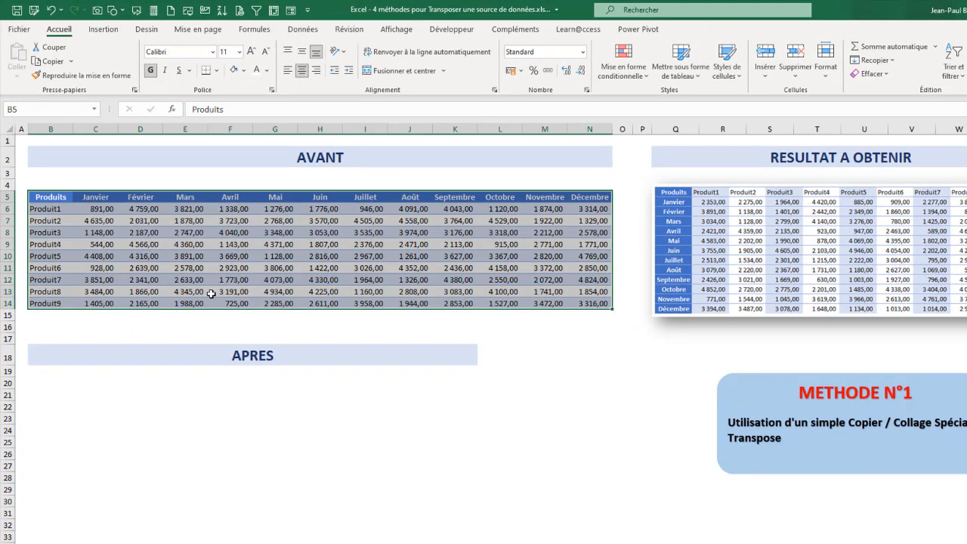
left_click(51, 62)
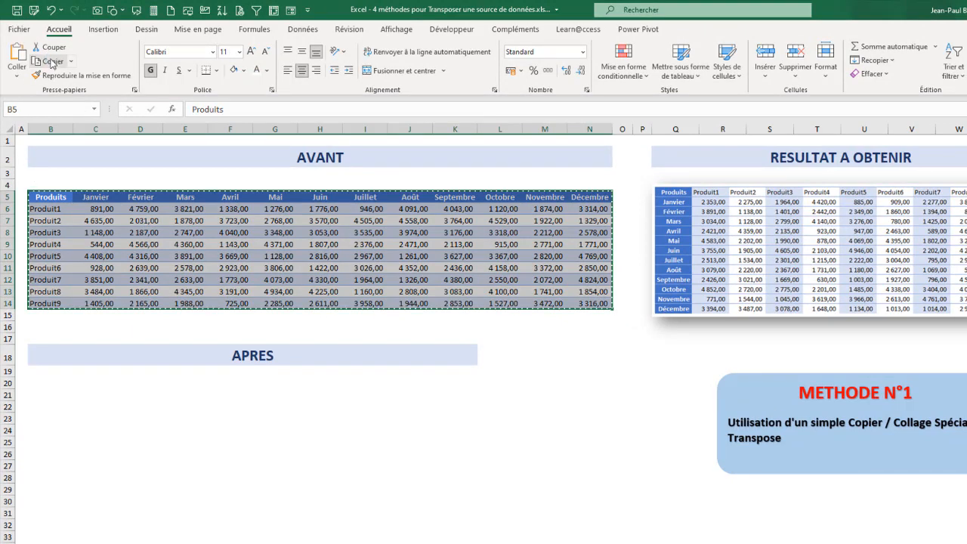
left_click(50, 387)
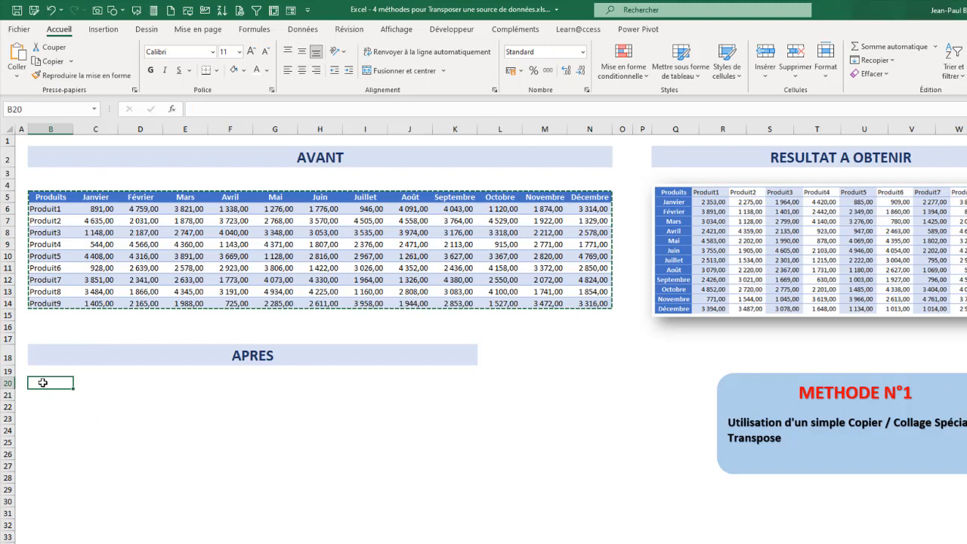
left_click(19, 79)
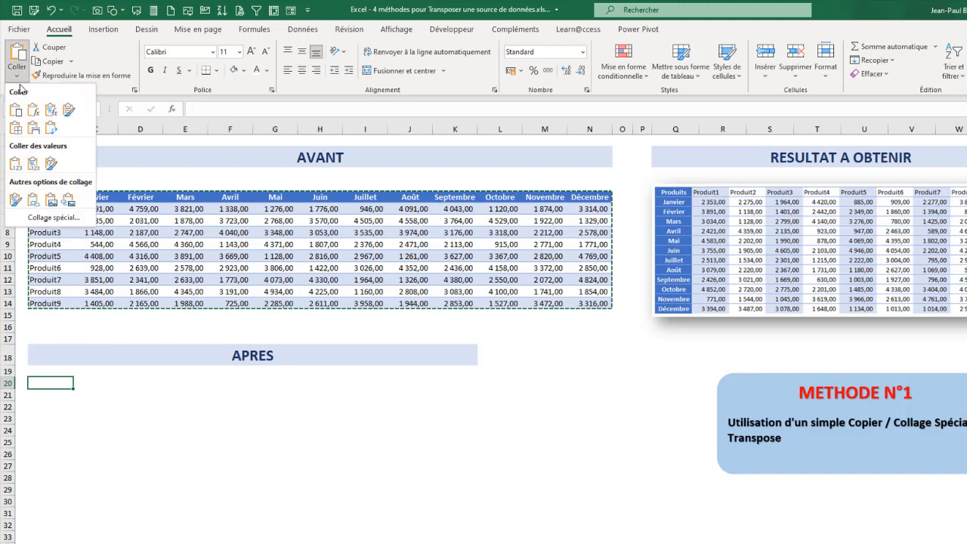
left_click(43, 219)
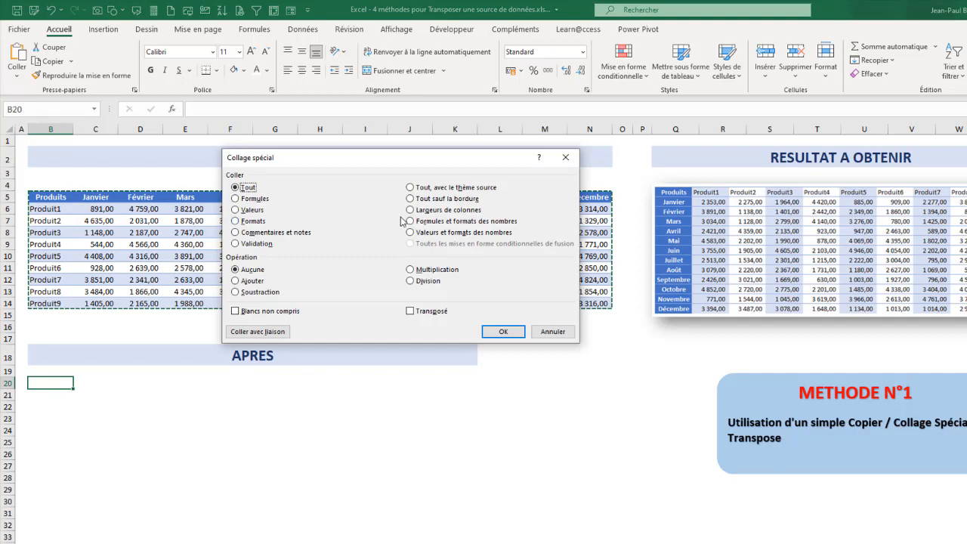
left_click(412, 313)
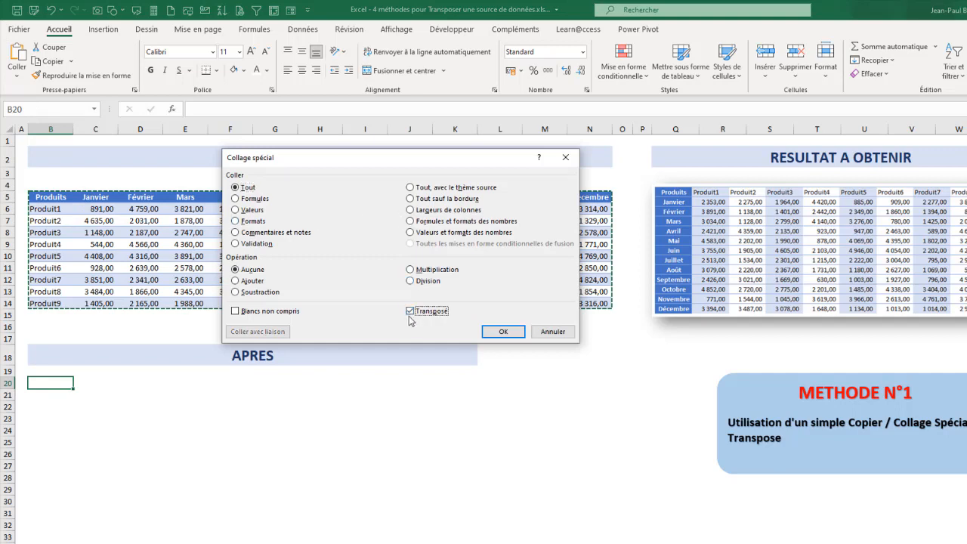
left_click(503, 332)
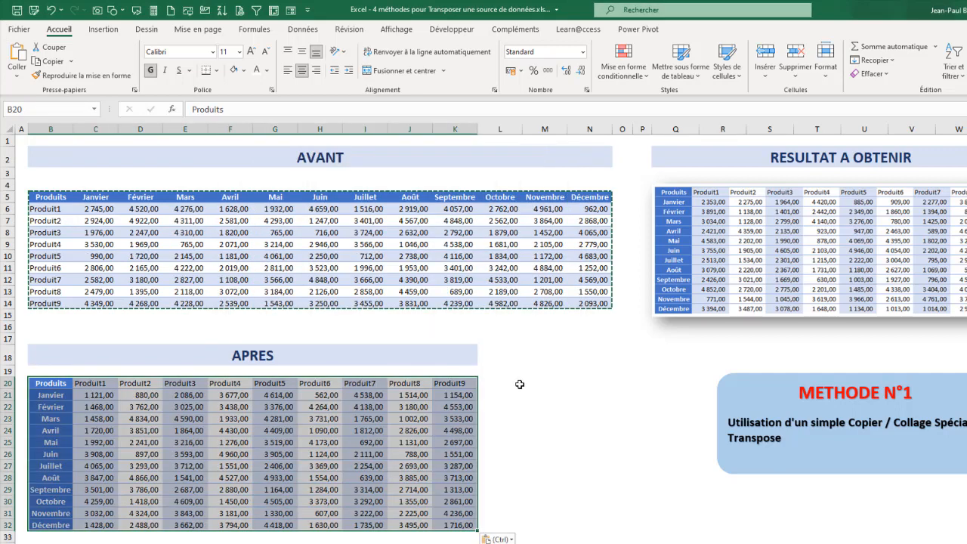
- Examine the headers, formulas and formatting of the transposed table under APRES and compare them with the AVANT table
left_click(82, 384)
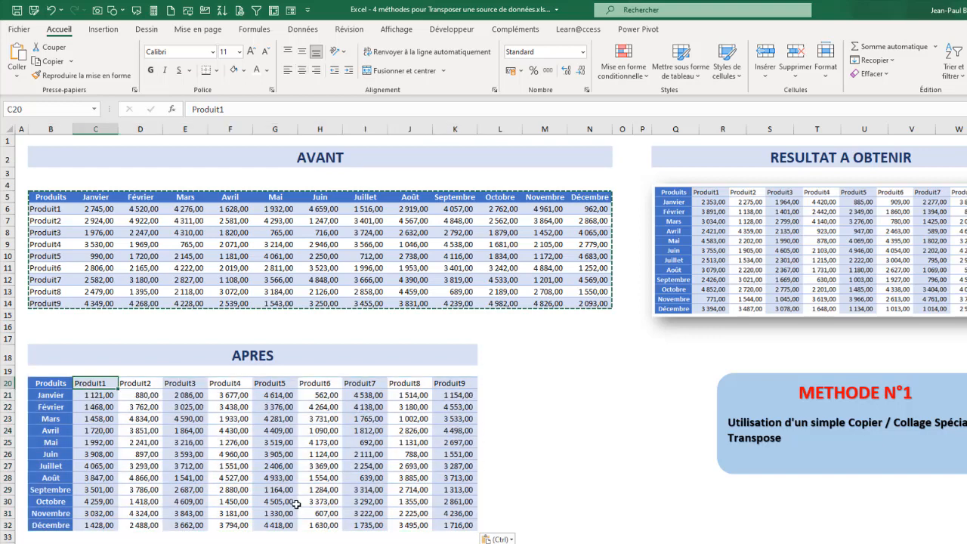
left_click(200, 423)
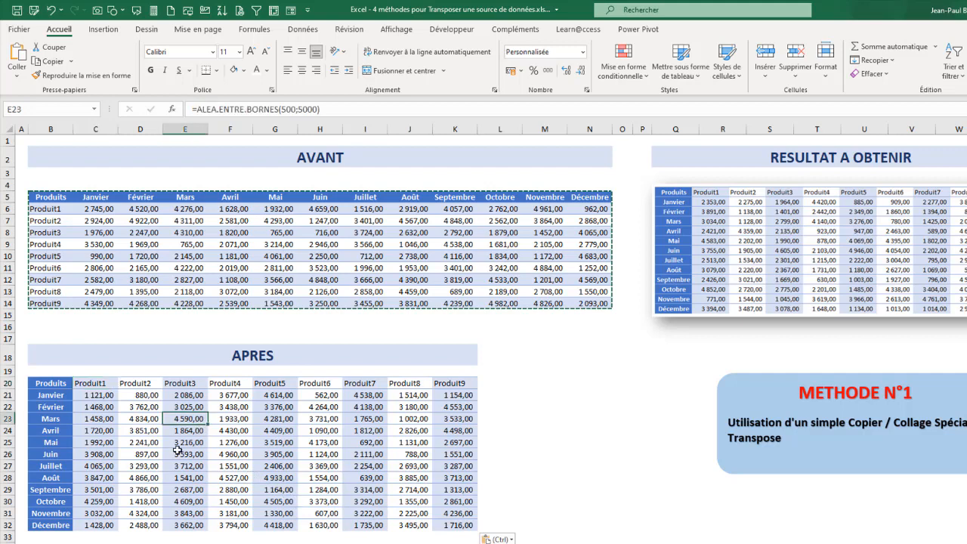
left_click(63, 386)
left_click_drag(63, 386, 461, 525)
left_click(380, 453)
left_click(241, 266)
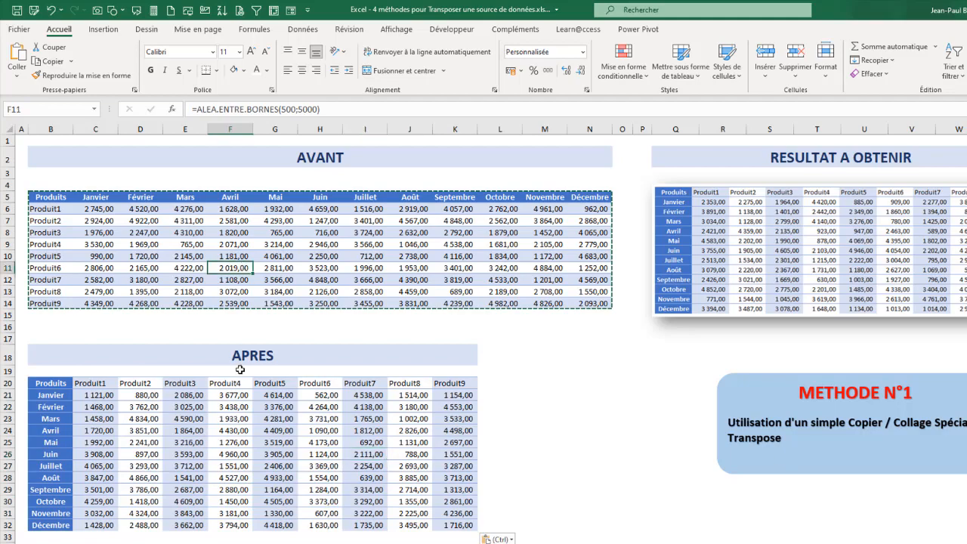
left_click(246, 418)
left_click(168, 527)
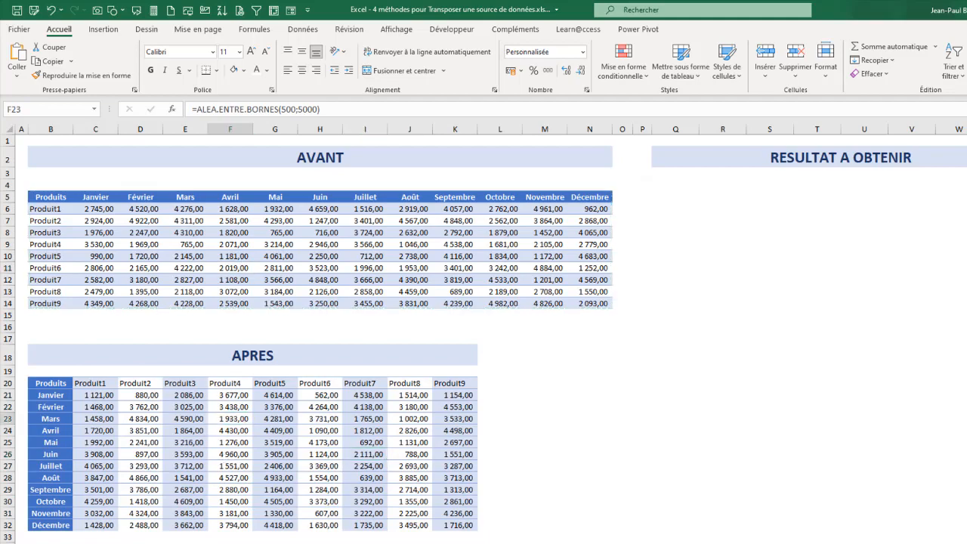
- On the Méthode 2 sheet, enter the formula =TRANSPOSE(Table2[#Tout]) in cell B20, referencing the whole AVANT table
left_click(613, 395)
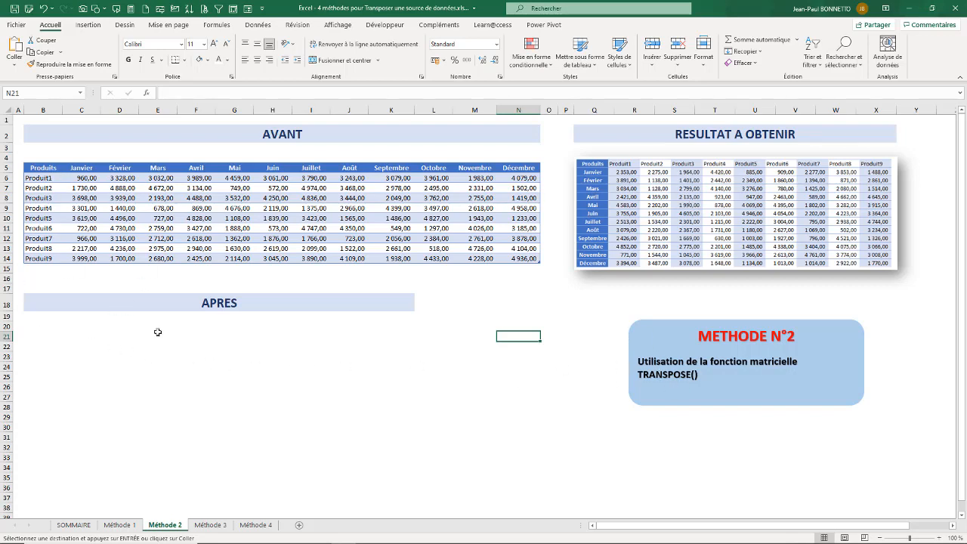
left_click(46, 329)
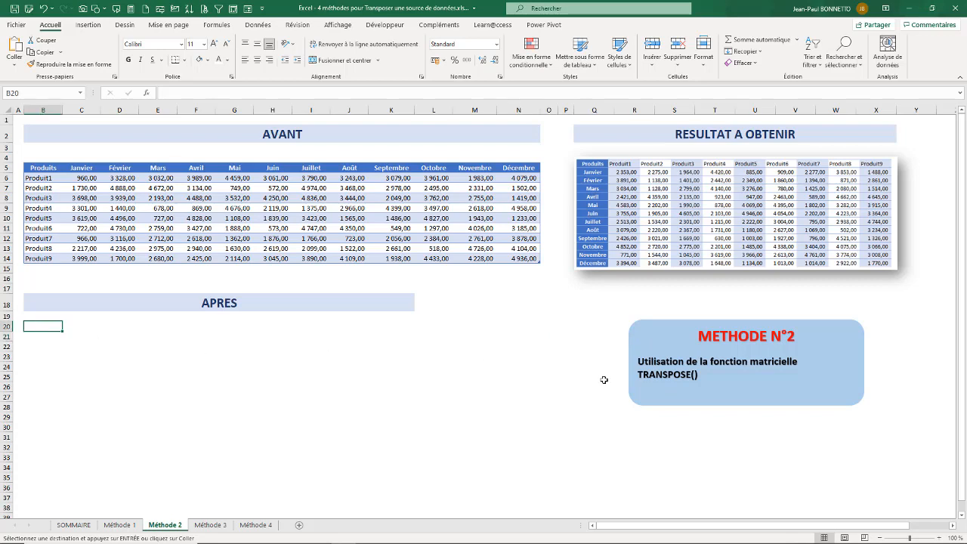
type("=")
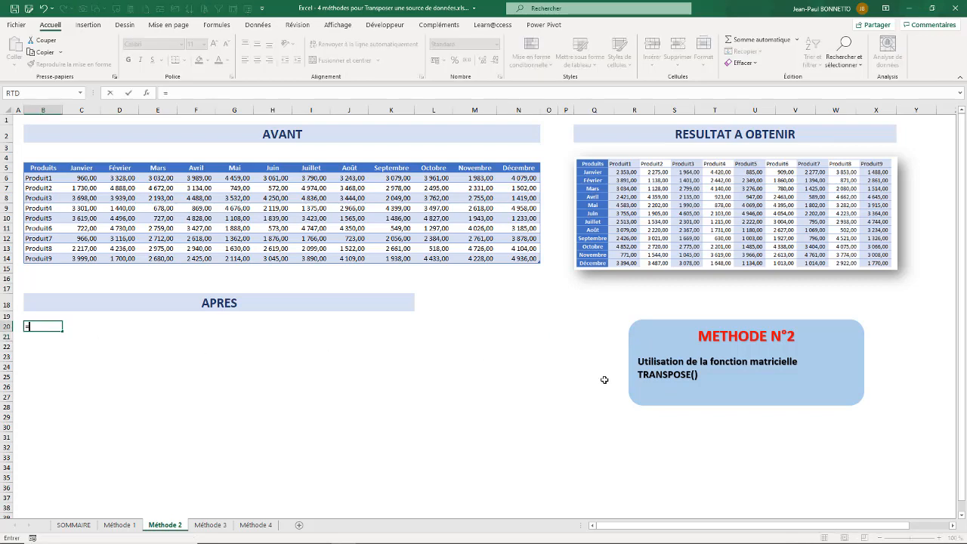
type("tra")
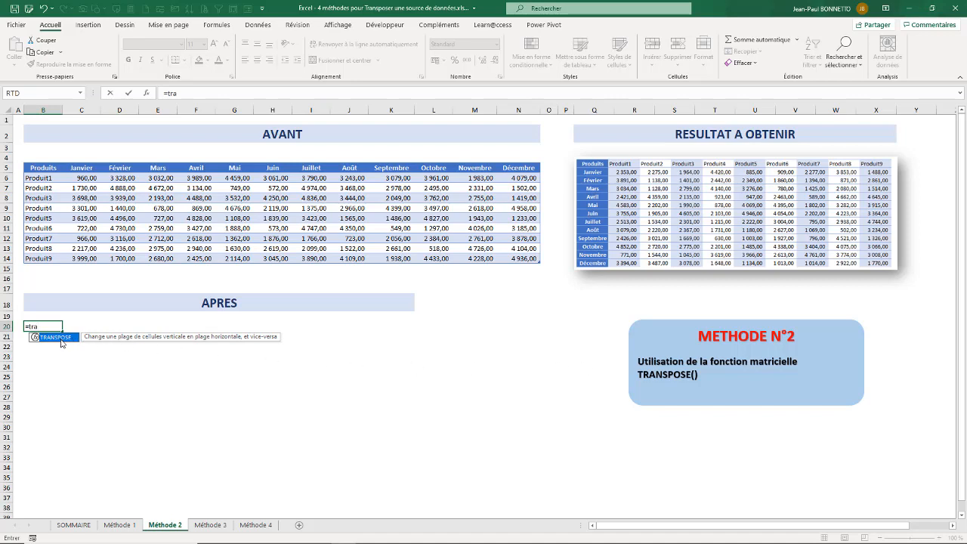
double_click(38, 339)
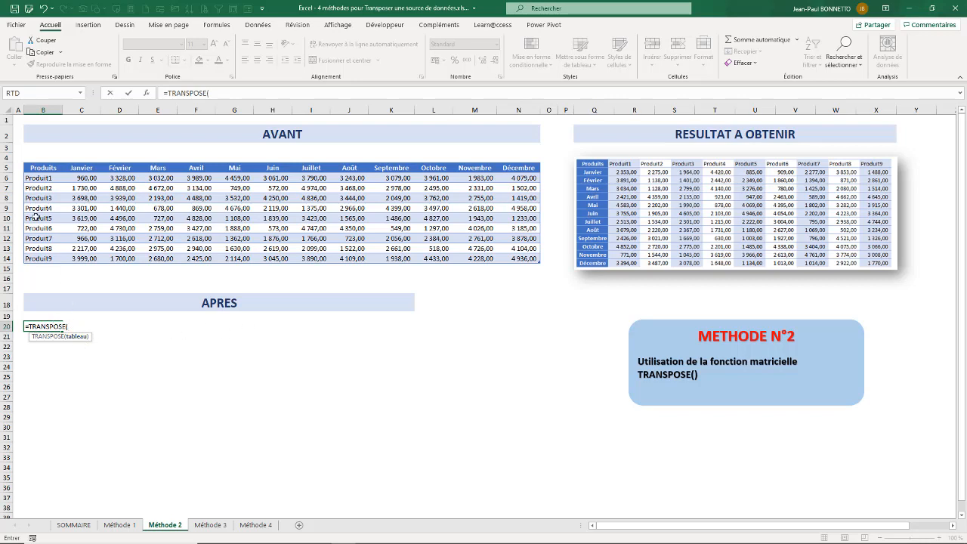
left_click_drag(39, 171, 514, 259)
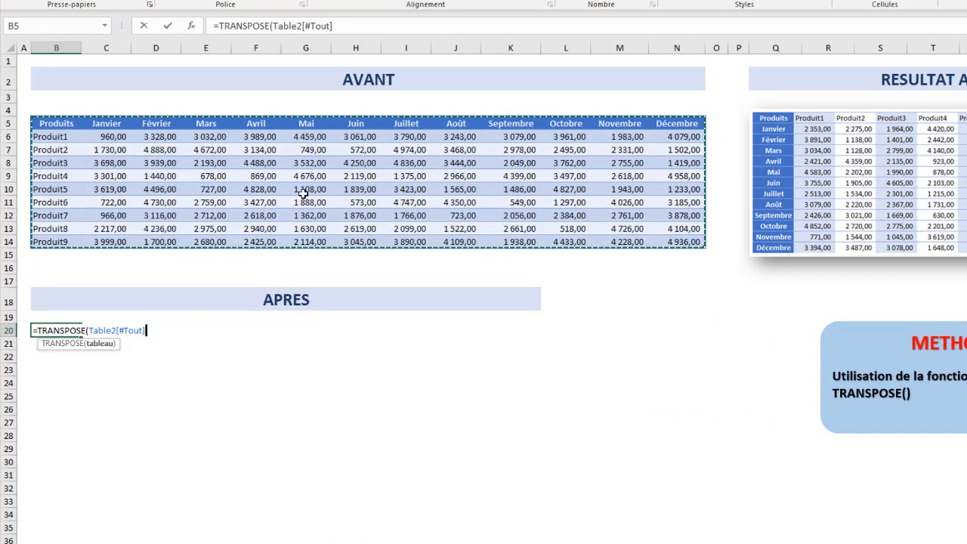
type(")")
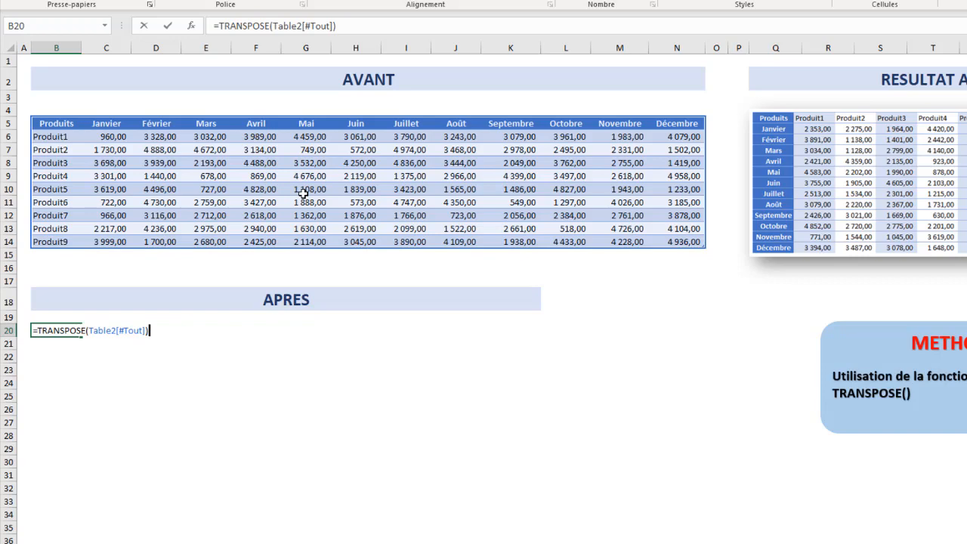
key("Return")
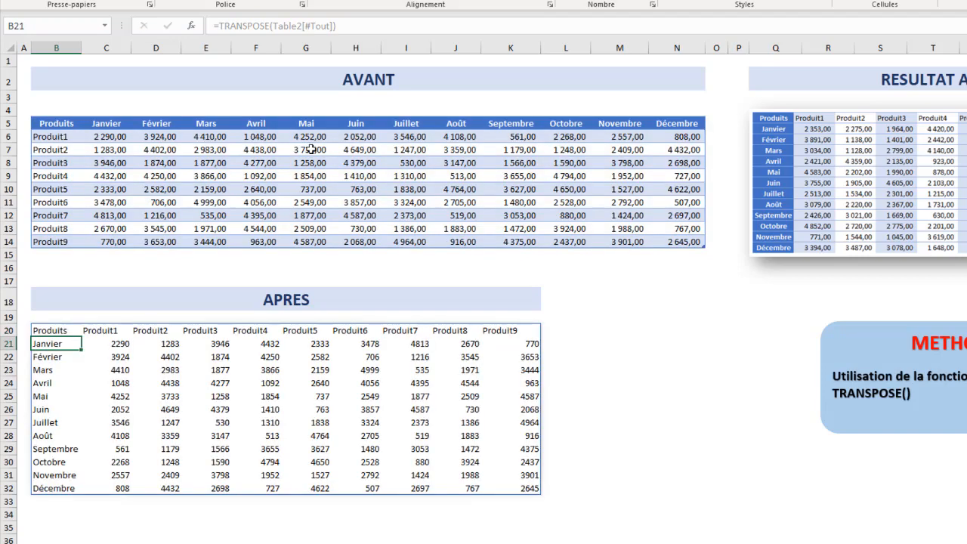
- Format the transposed values in C21:K32 with a thousands separator and no decimals
left_click_drag(41, 328, 539, 489)
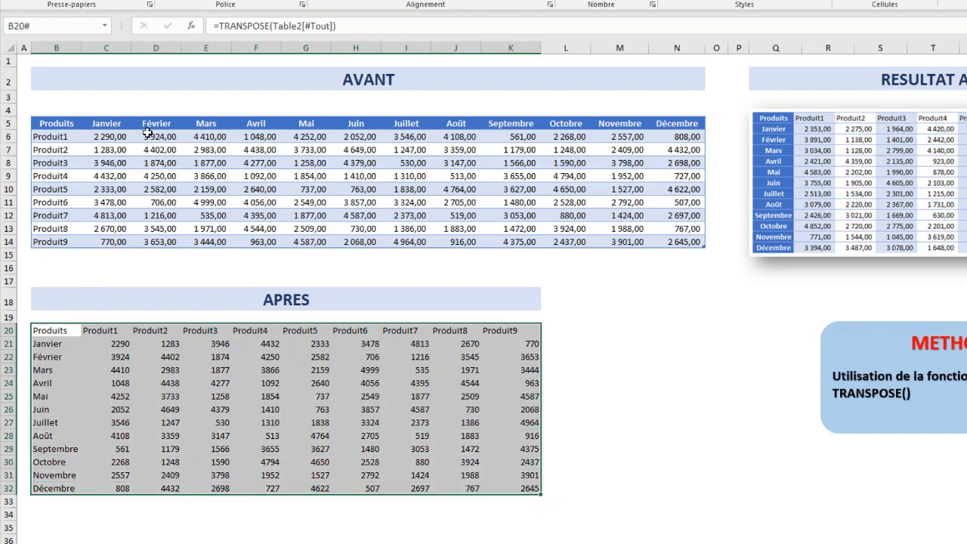
left_click_drag(113, 349, 538, 489)
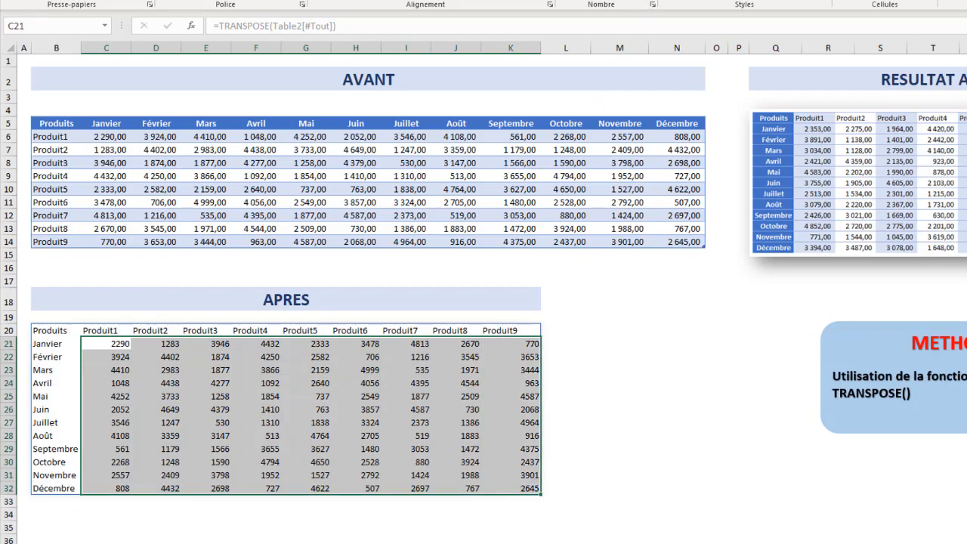
left_click(521, 36)
left_click(550, 37)
left_click(549, 36)
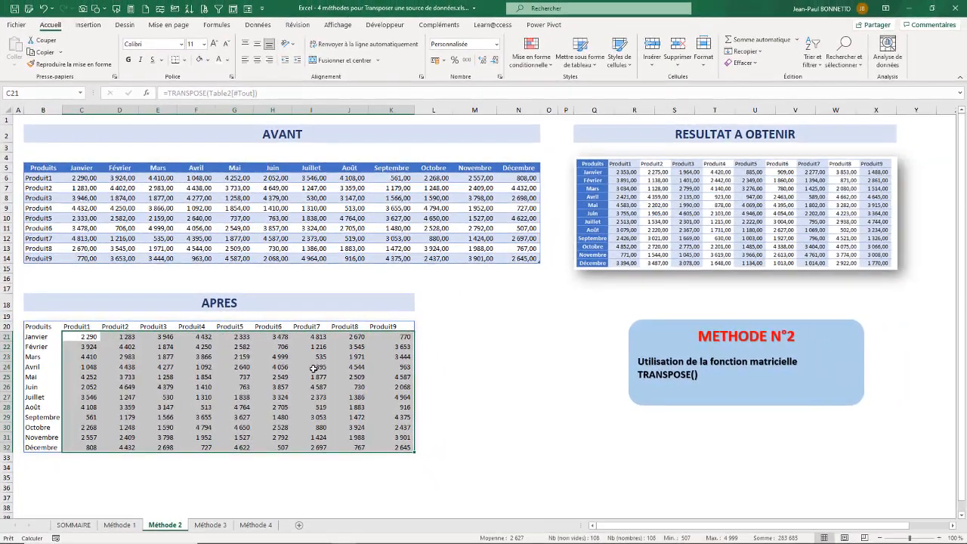
- Compare the transposed December value for Produit9 in K32 with its source in cell N14
left_click(130, 369)
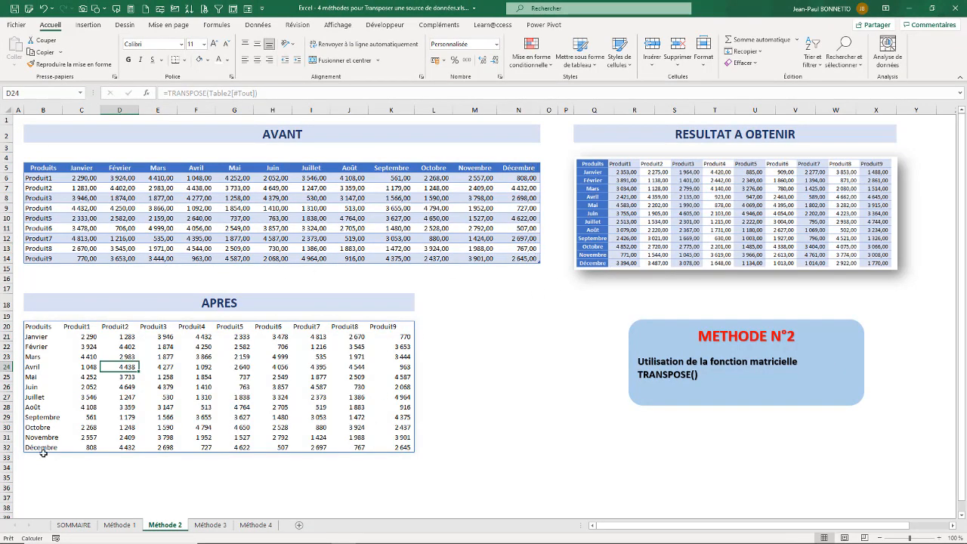
left_click(406, 448)
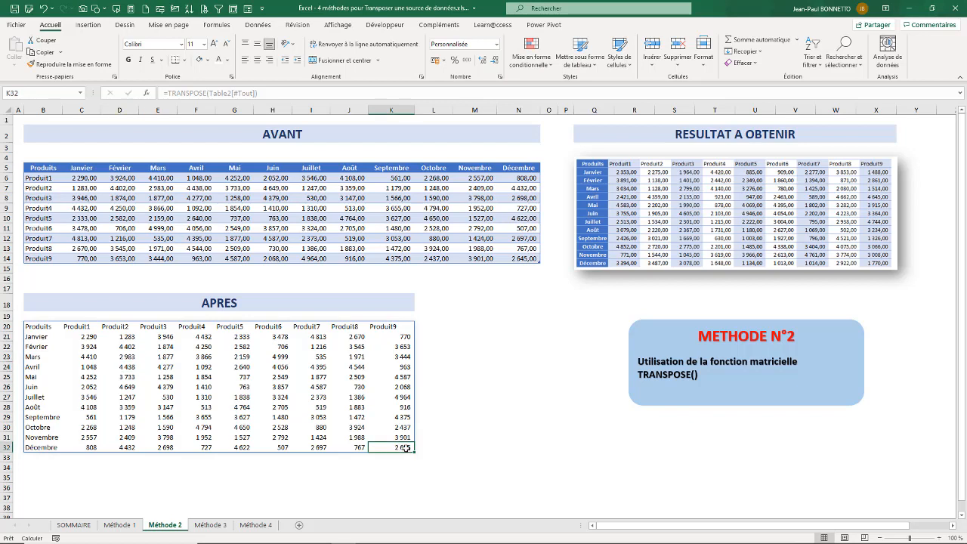
left_click(530, 258)
left_click(402, 446)
left_click(490, 347)
left_click(489, 315)
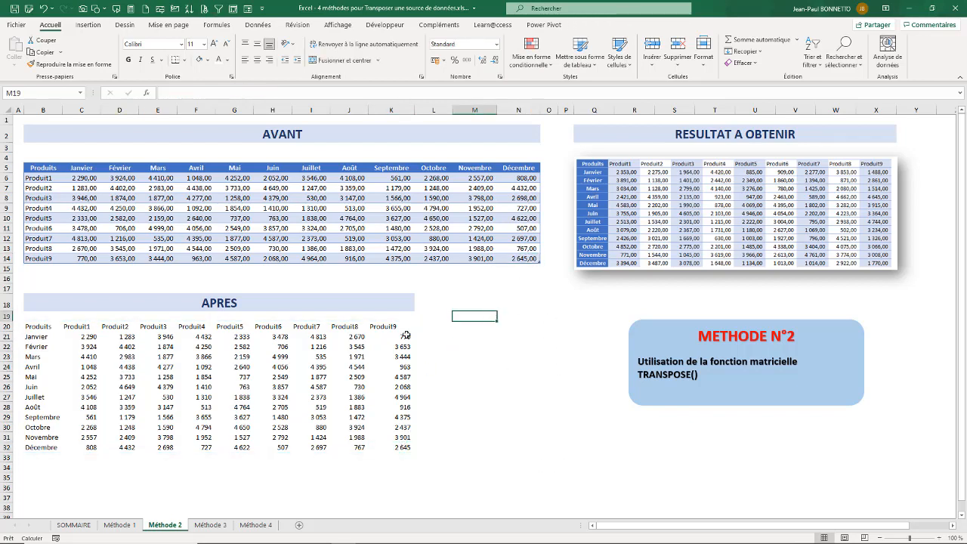
- On the Méthode 3 sheet, enter =UNIQUE(Table3[#En-têtes]) in cell B20, referencing the header row of the AVANT table
left_click(216, 523)
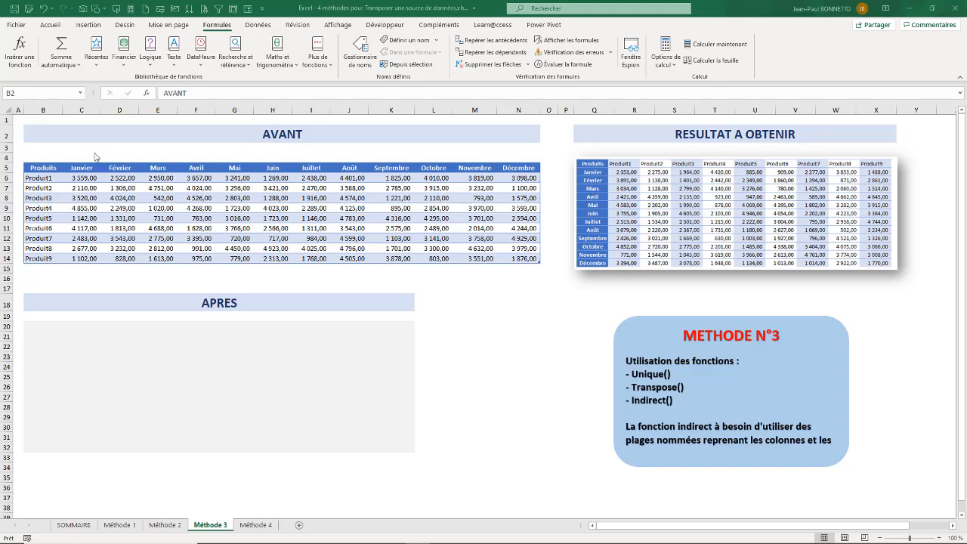
left_click(47, 325)
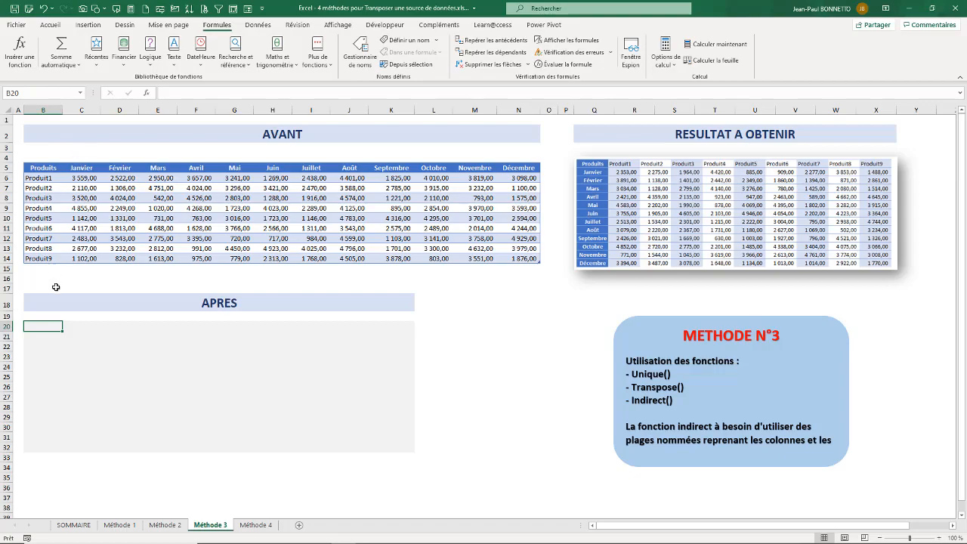
left_click_drag(37, 328, 37, 442)
left_click(47, 329)
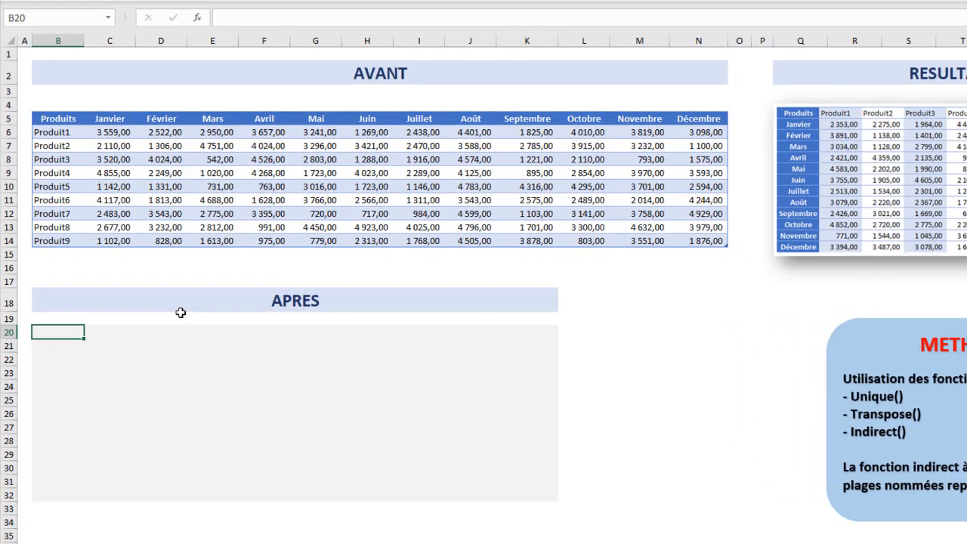
type("=UNI")
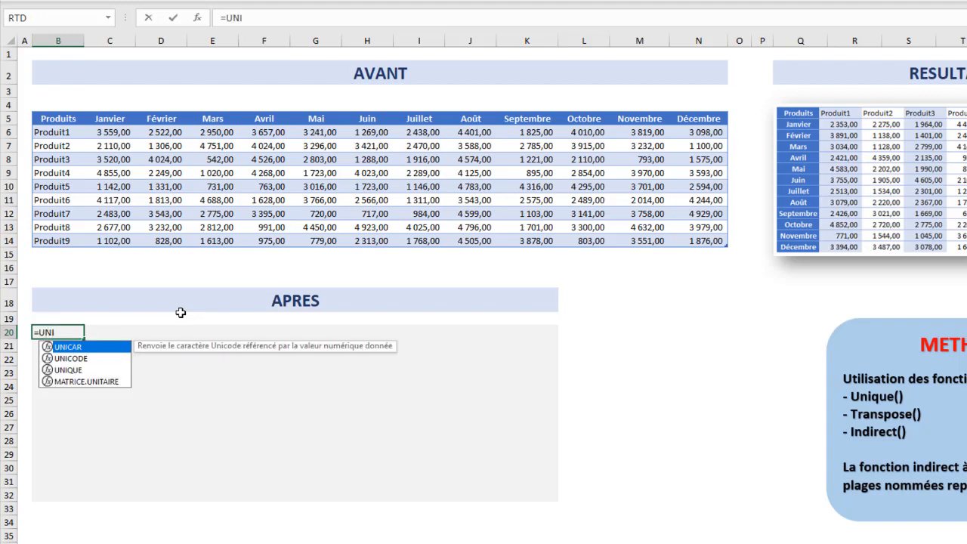
double_click(70, 369)
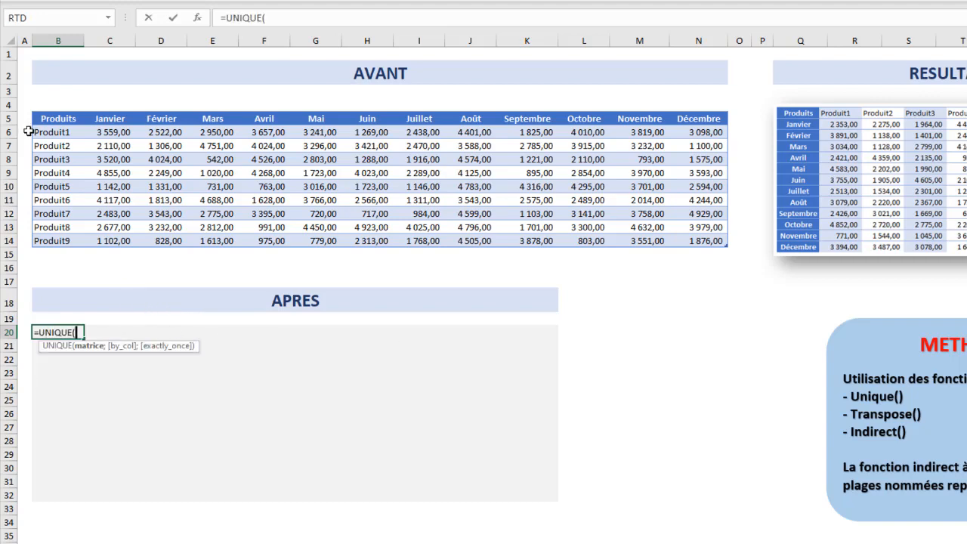
left_click_drag(52, 117, 659, 120)
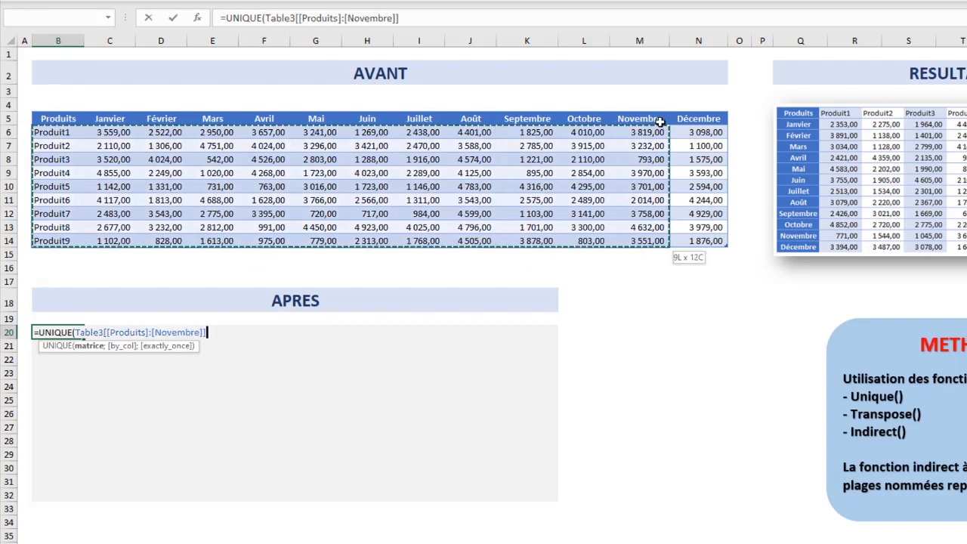
left_click_drag(51, 119, 695, 120)
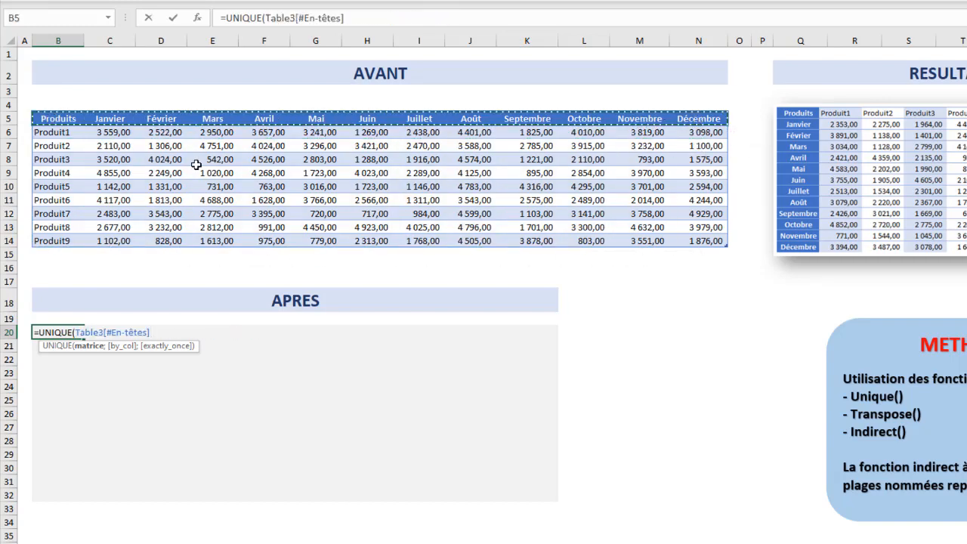
type(")")
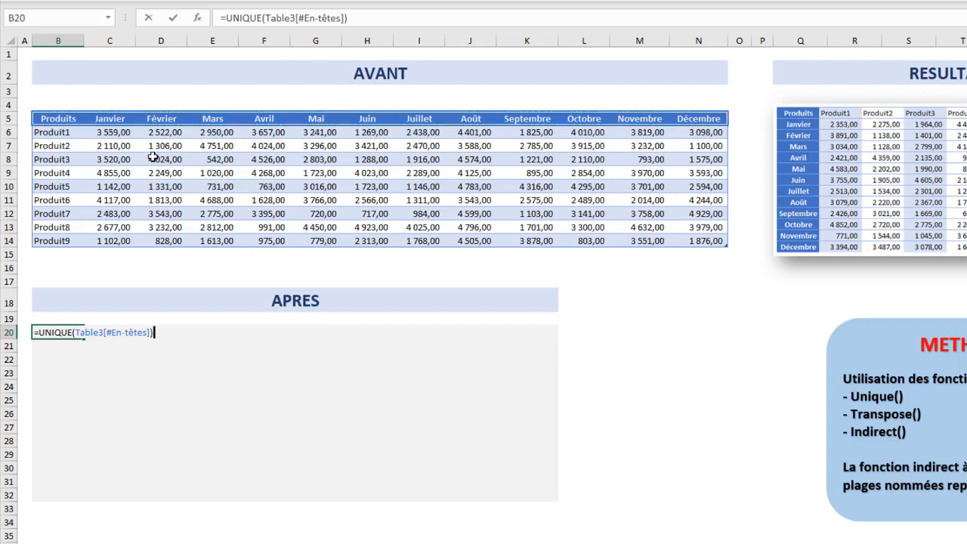
key("Return")
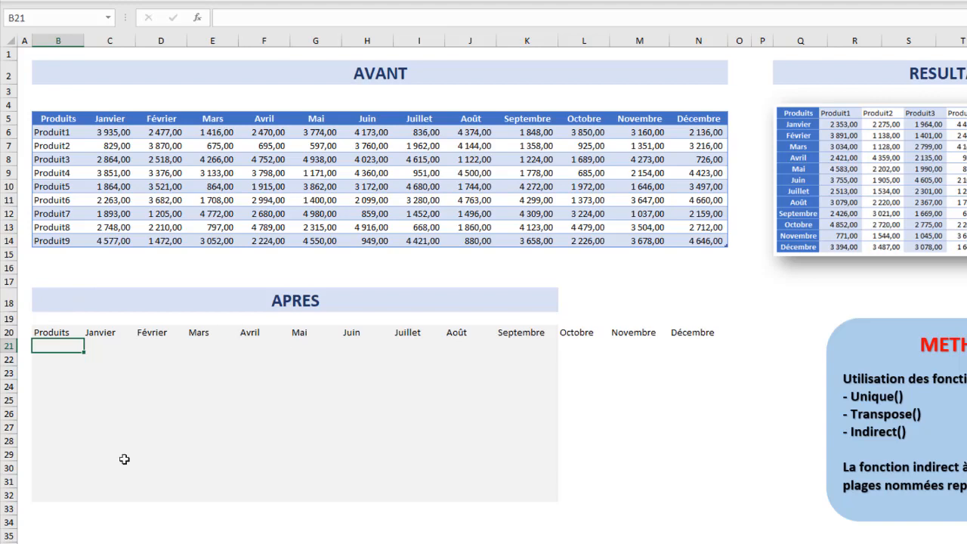
- Wrap the header formula in B20 in TRANSPOSE so it reads =TRANSPOSE(UNIQUE(Table3[#En-têtes]))
left_click(67, 330)
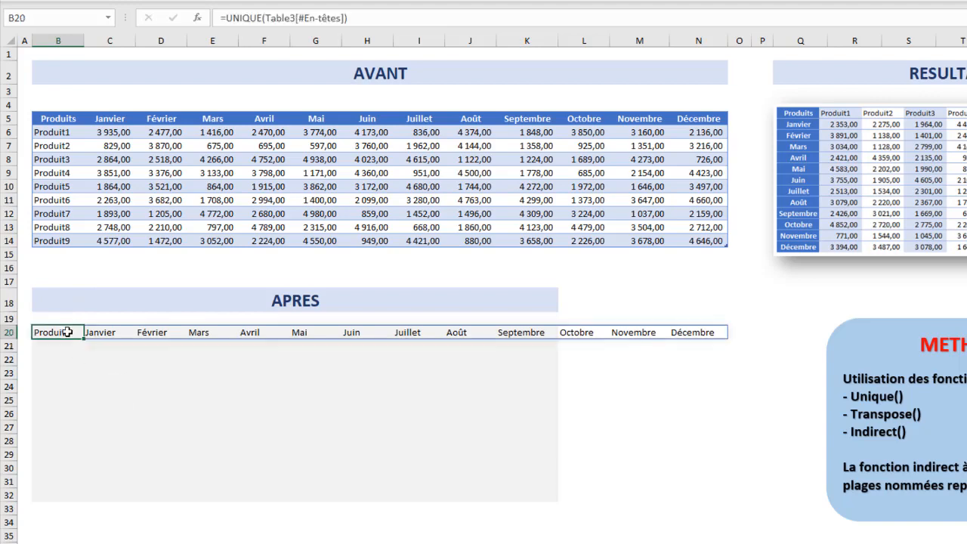
left_click(228, 18)
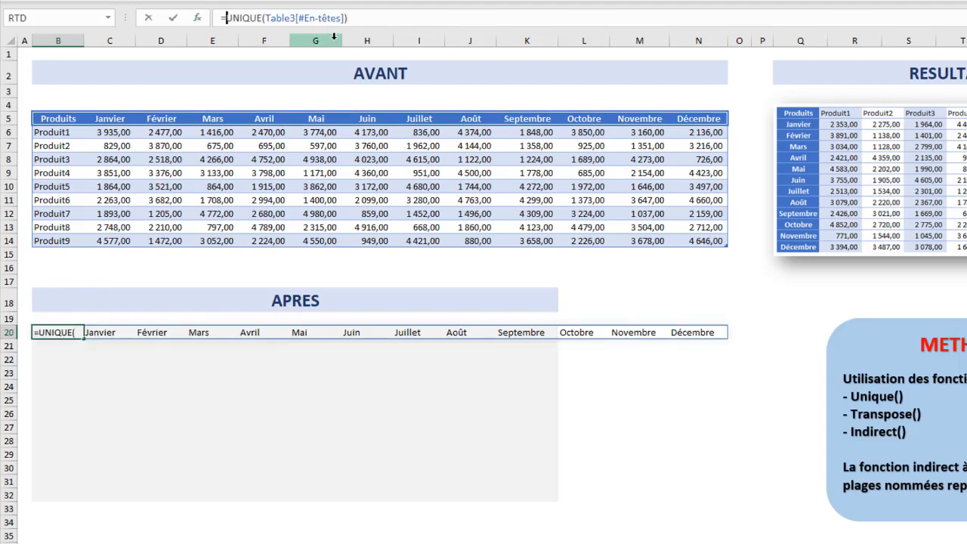
type("TRANSPOSE")
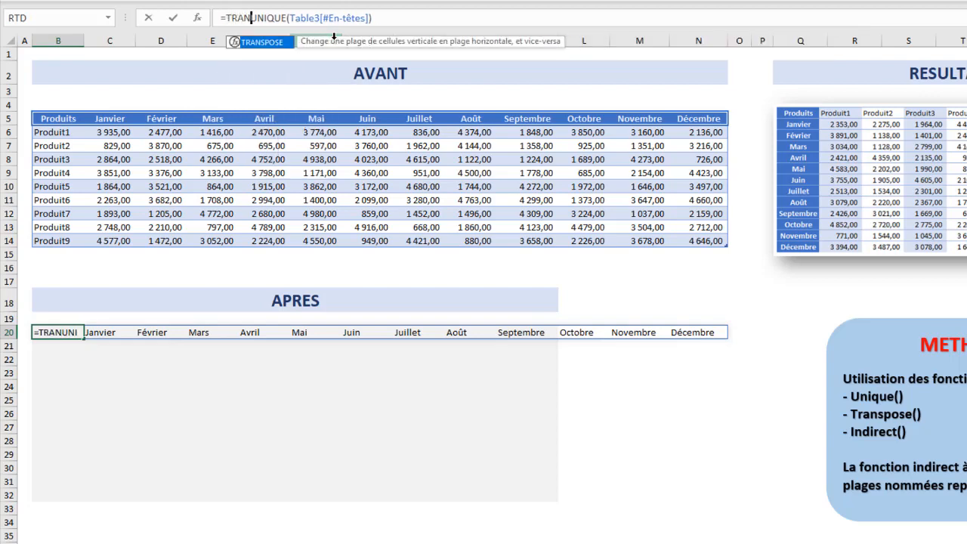
type("(")
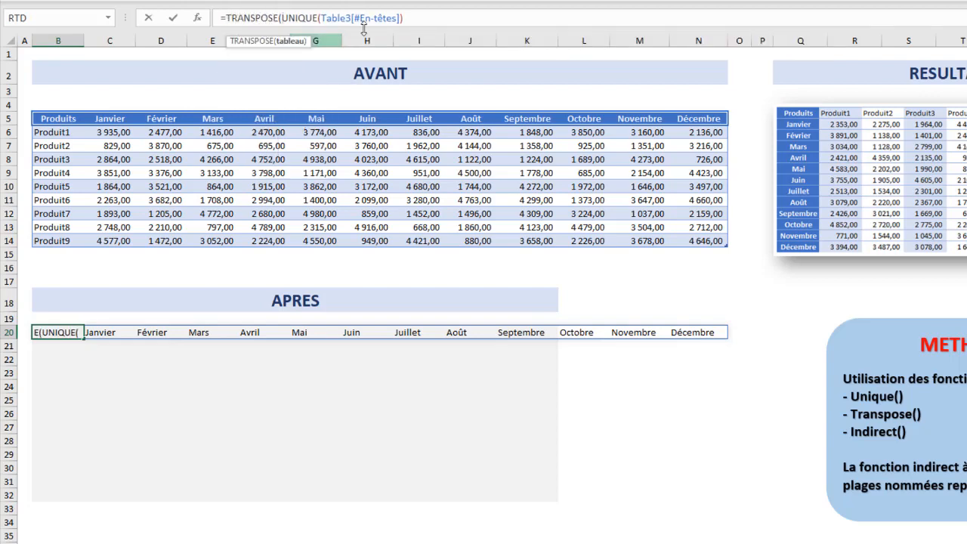
left_click(427, 18)
type("))")
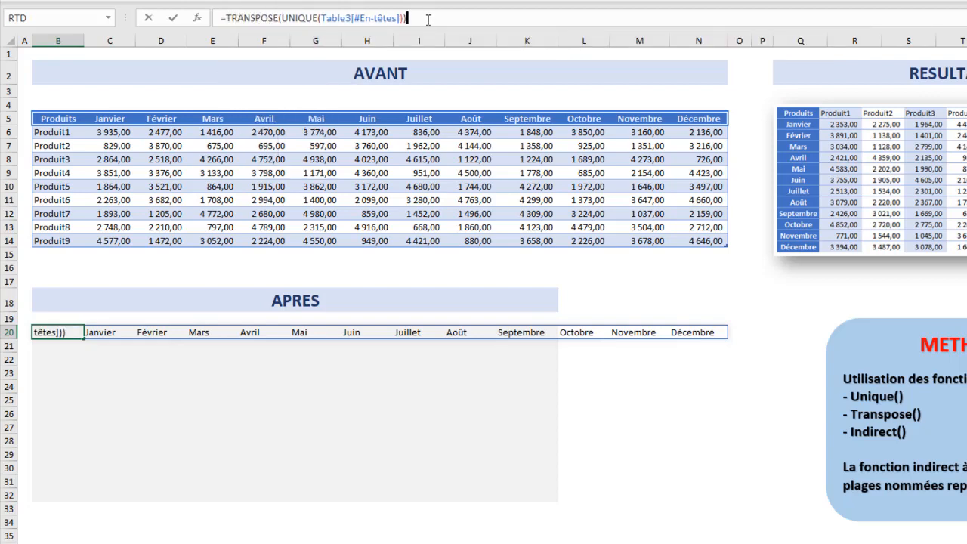
key("Return")
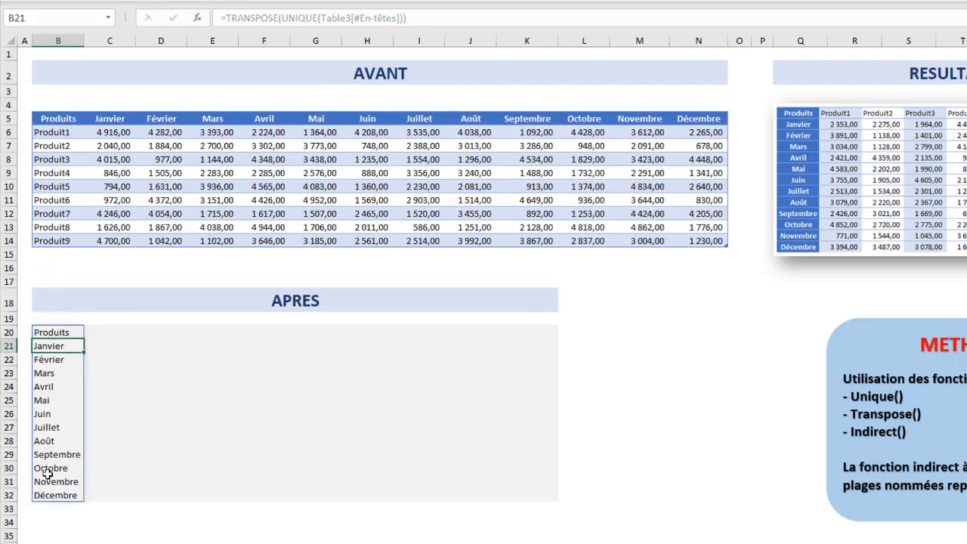
left_click(61, 333)
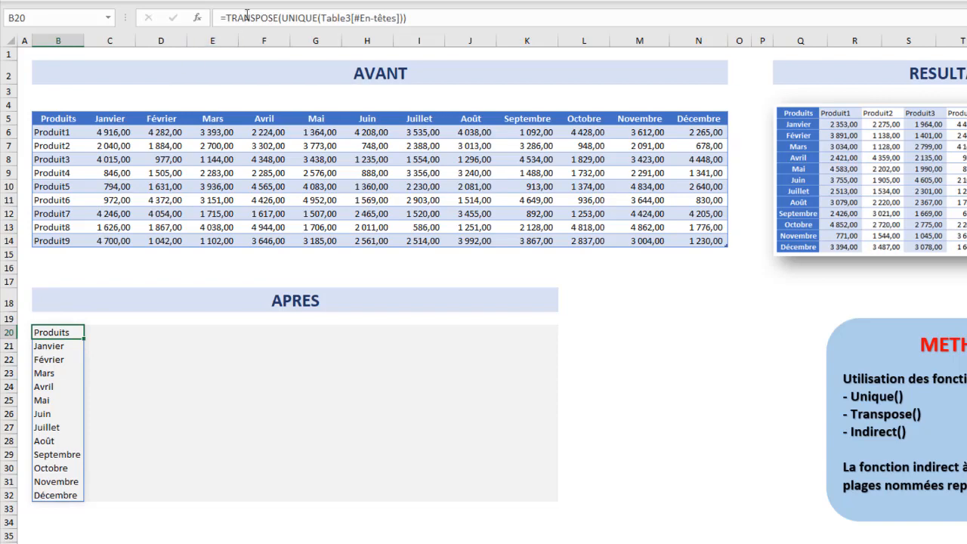
- Enter a UNIQUE formula in cell C20 that references the product names, Table3[Produits]
left_click(106, 332)
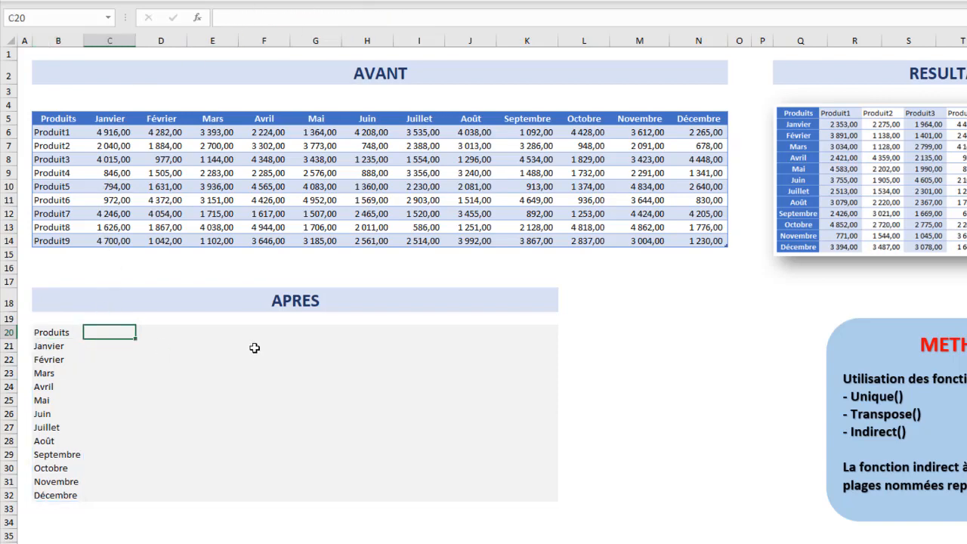
type("=UNIQU")
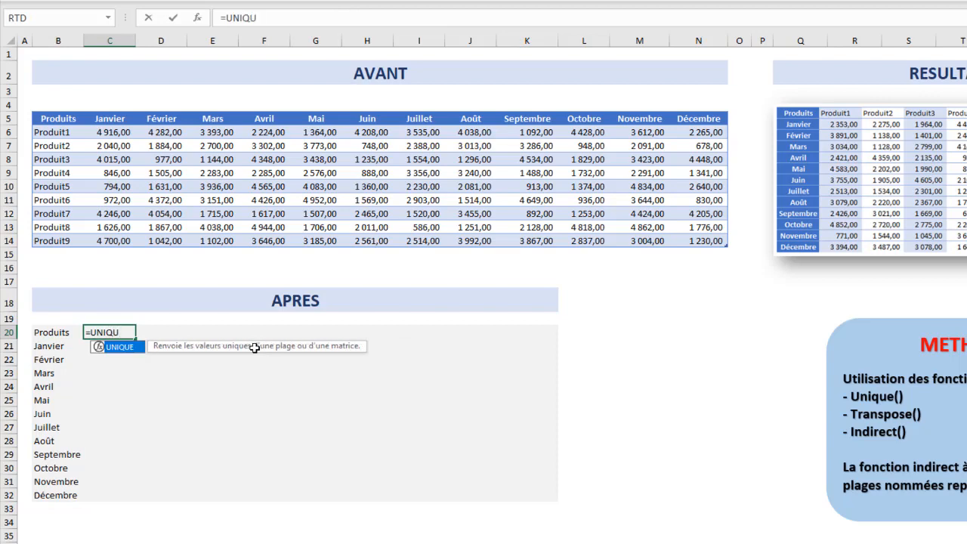
type("e(")
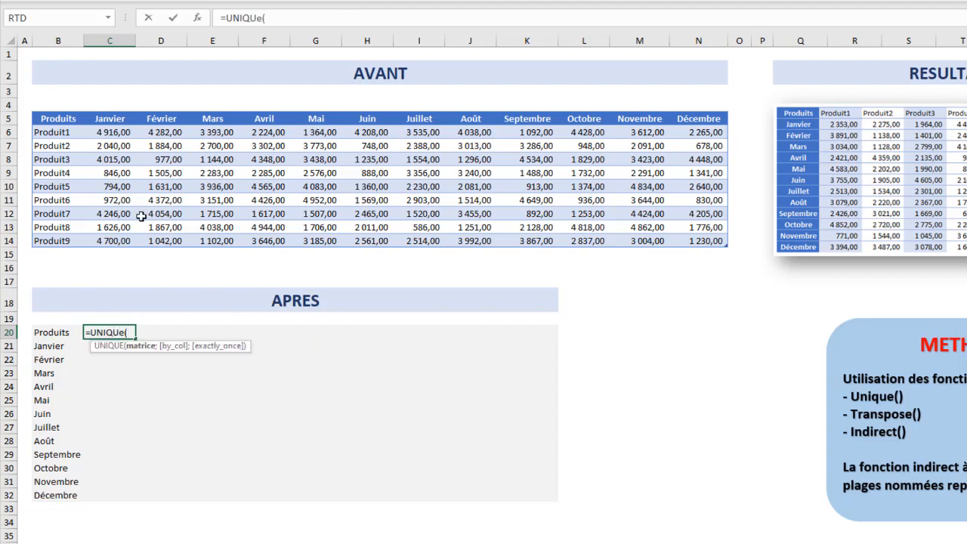
left_click_drag(55, 133, 77, 237)
type(")")
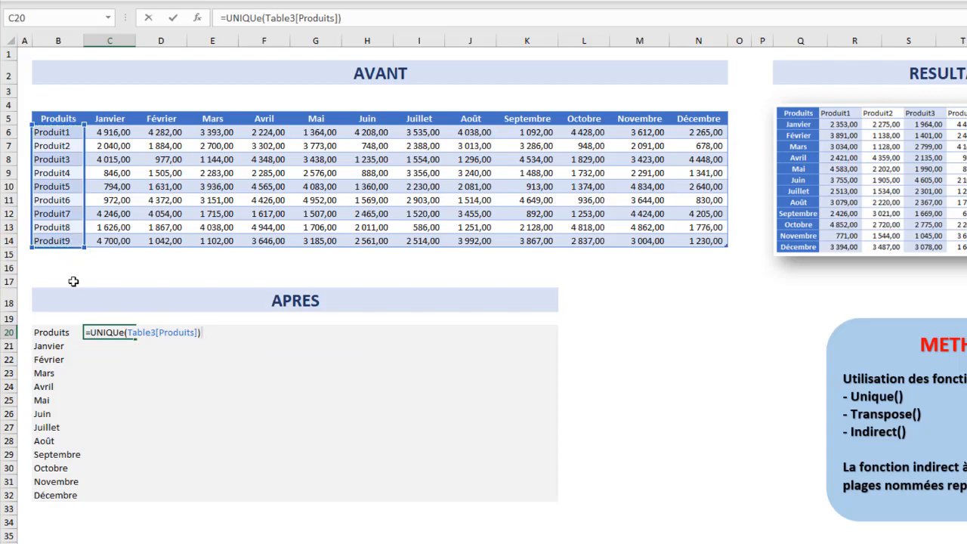
key("ctrl+Return")
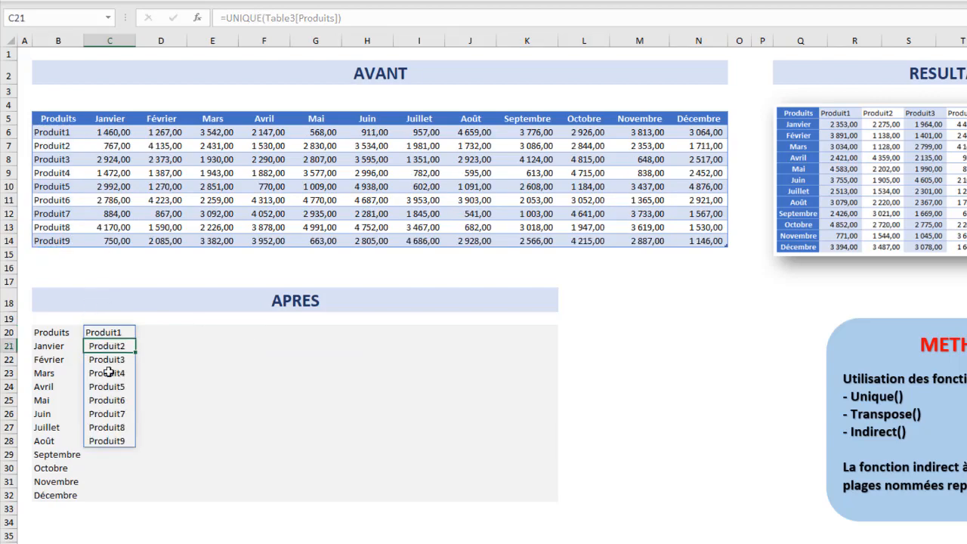
- Wrap the product formula in C20 in TRANSPOSE so it reads =TRANSPOSE(UNIQUE(Table3[Produits]))
left_click(227, 19)
type("TRANSPOSE")
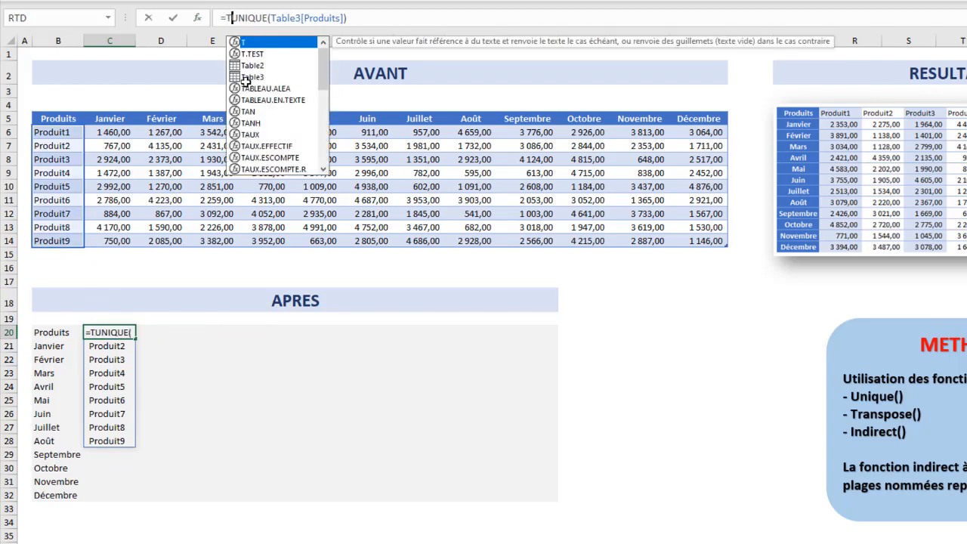
type("(")
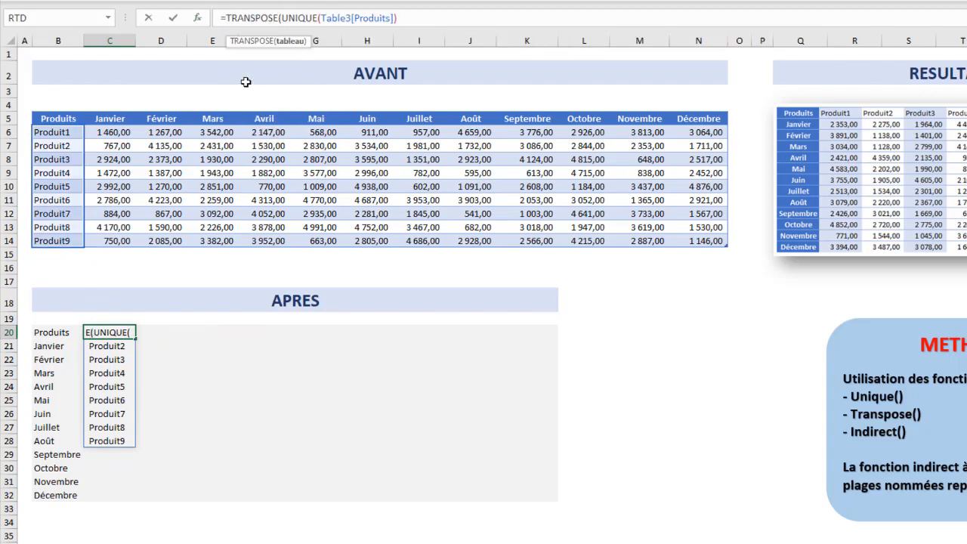
left_click(400, 18)
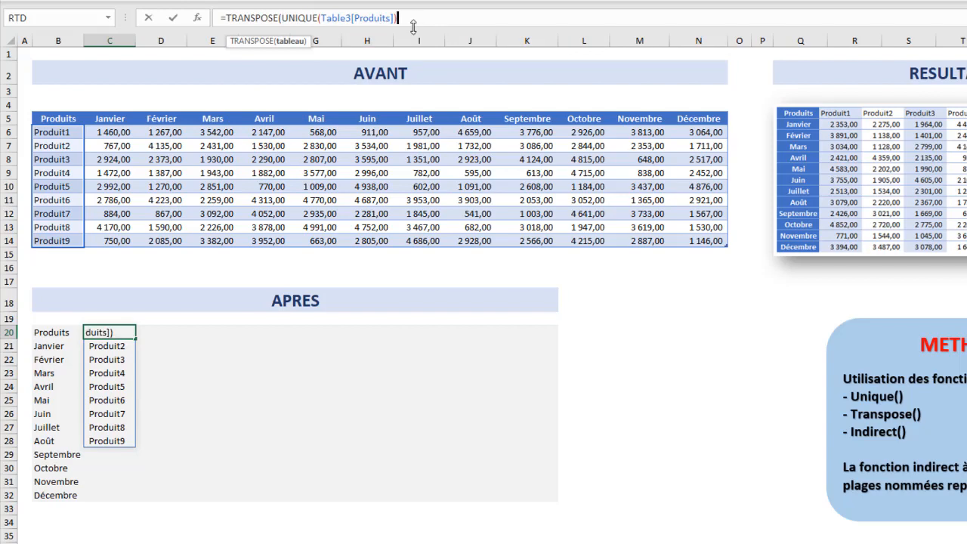
type(")")
key("Return")
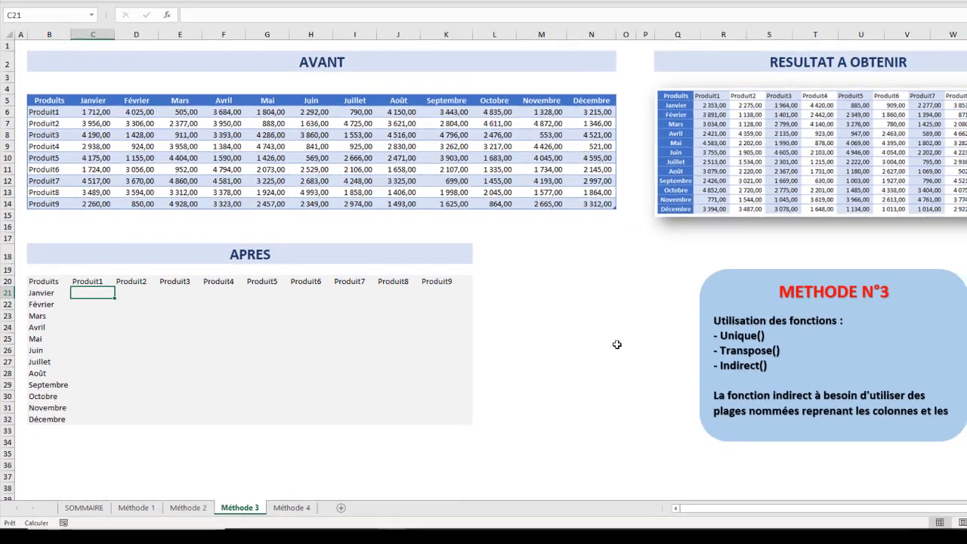
left_click(163, 362)
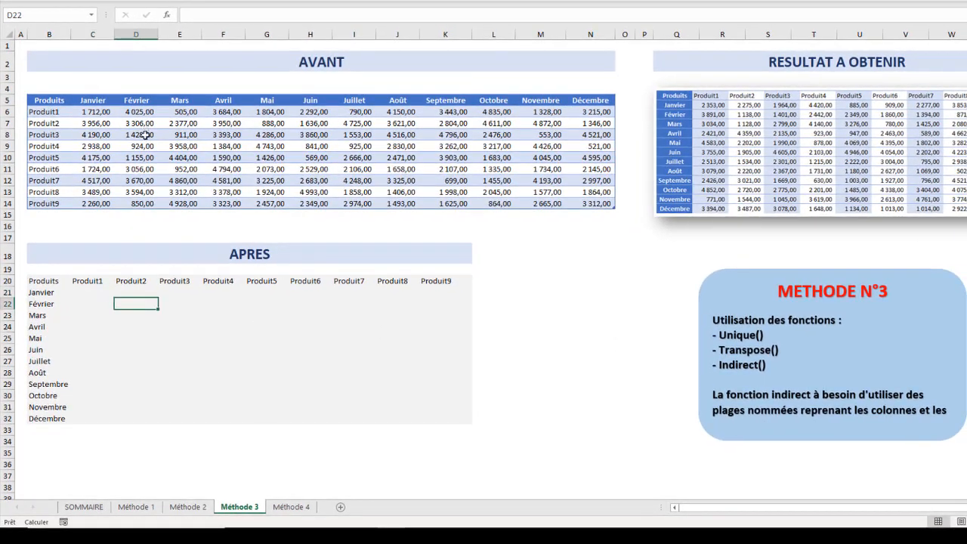
left_click(136, 292)
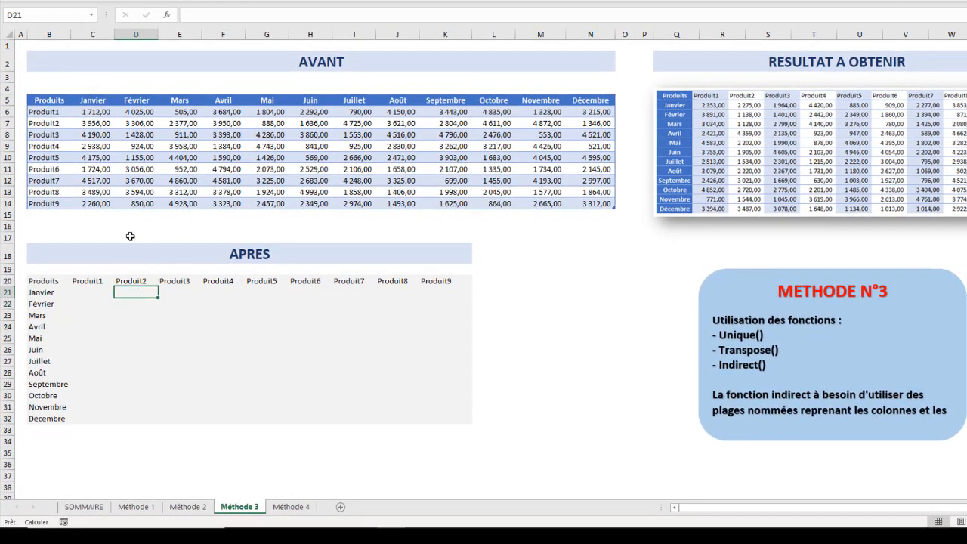
left_click(128, 346)
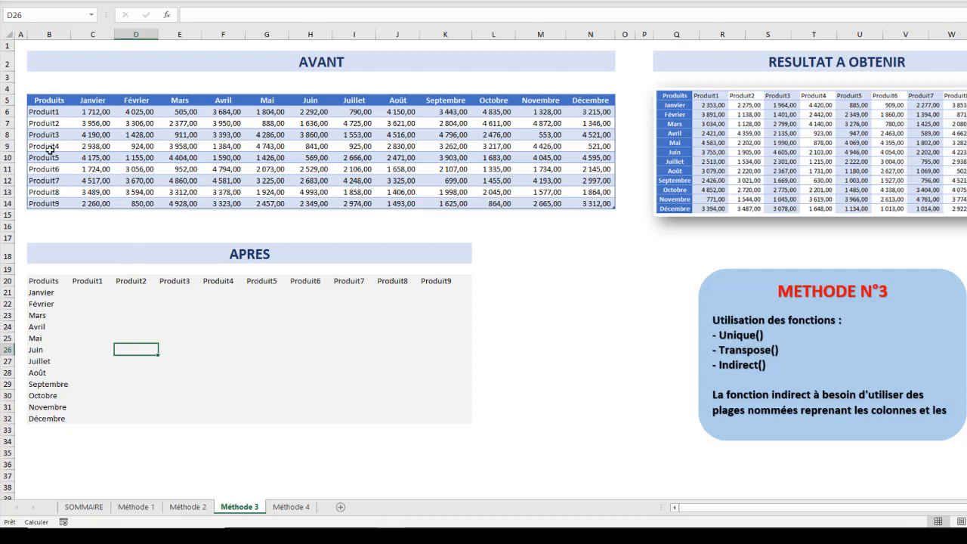
left_click(327, 122)
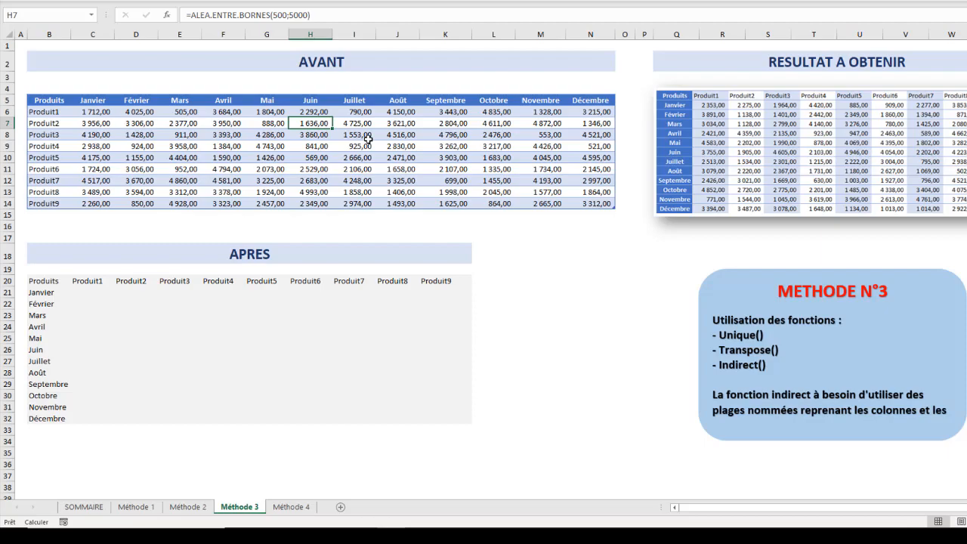
left_click(545, 316)
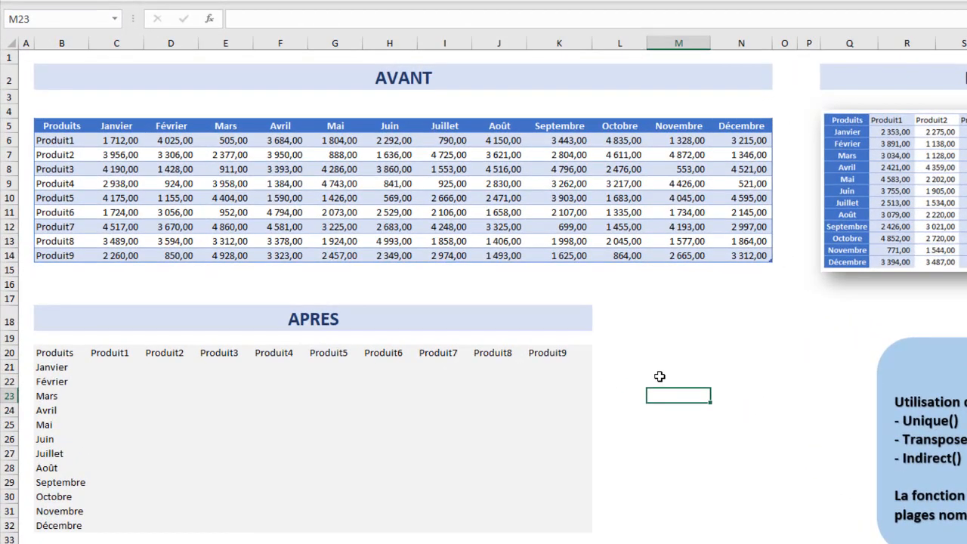
type("=INDI")
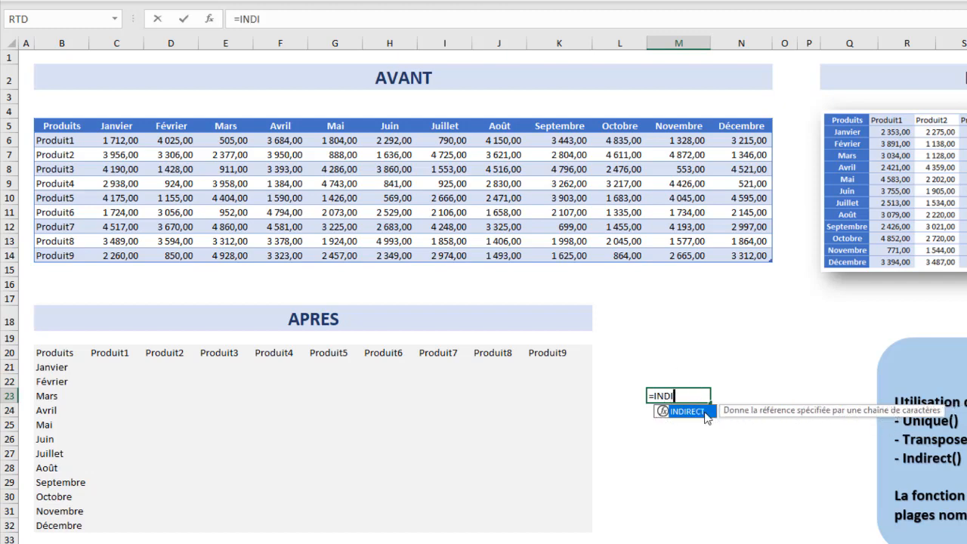
key("Escape")
key("Escape")
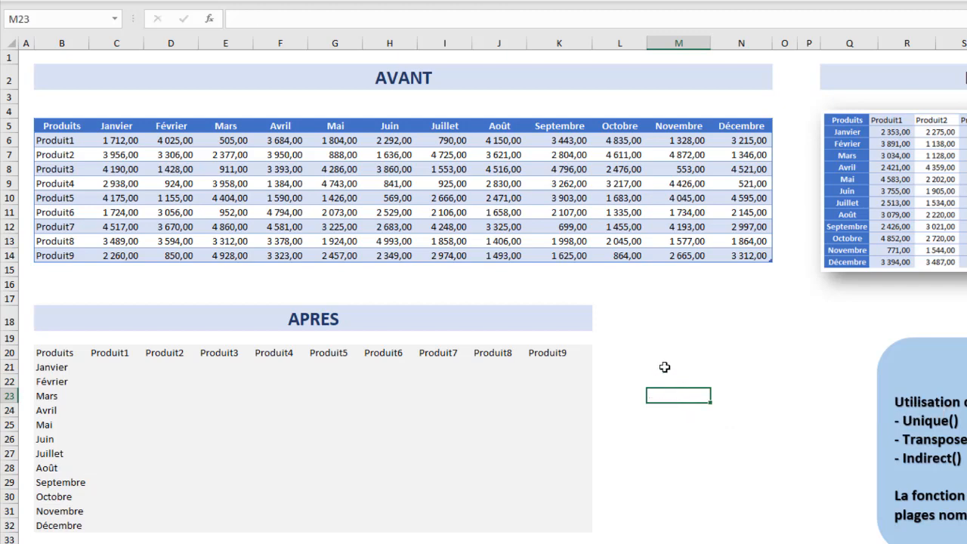
- Enter the cell address H7 as plain text in test cell M21, beside the APRES table
left_click(664, 353)
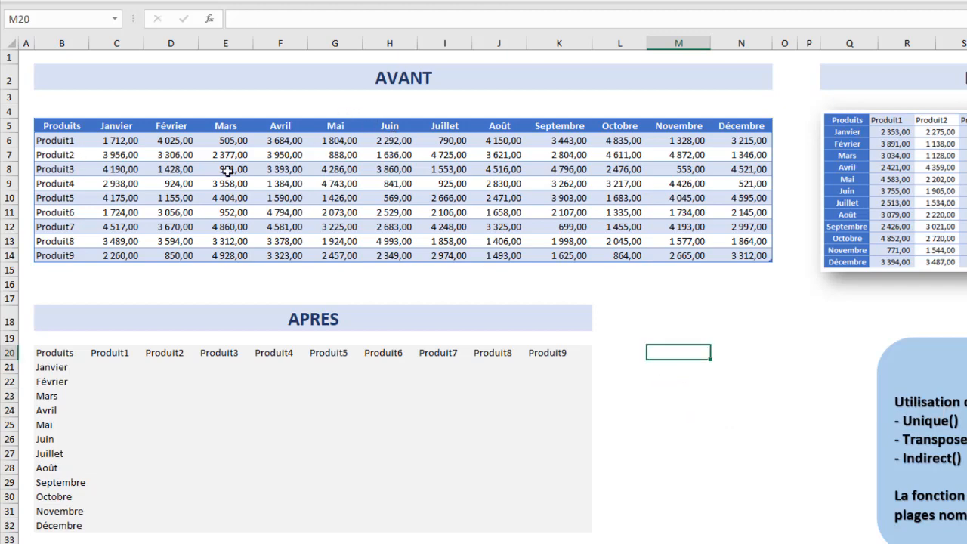
left_click(390, 155)
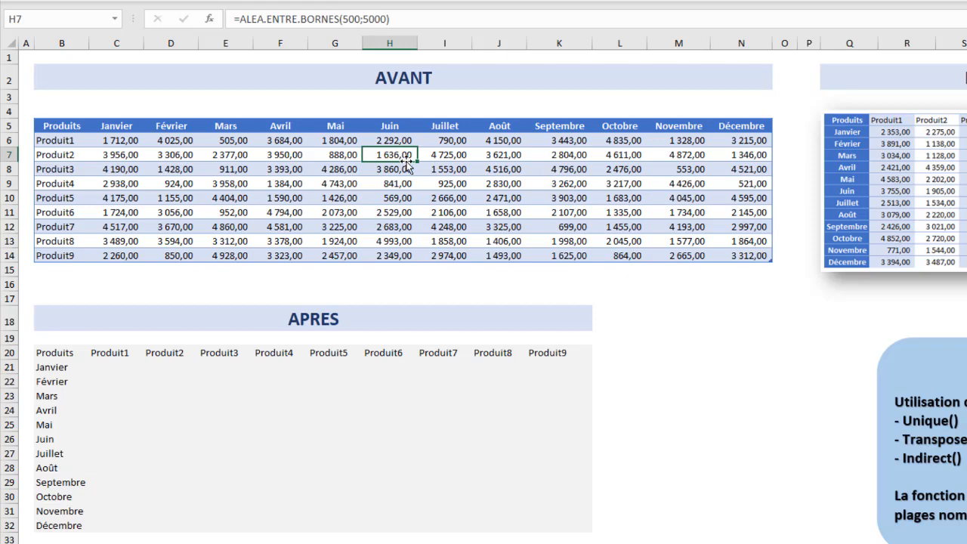
left_click(687, 366)
type("H")
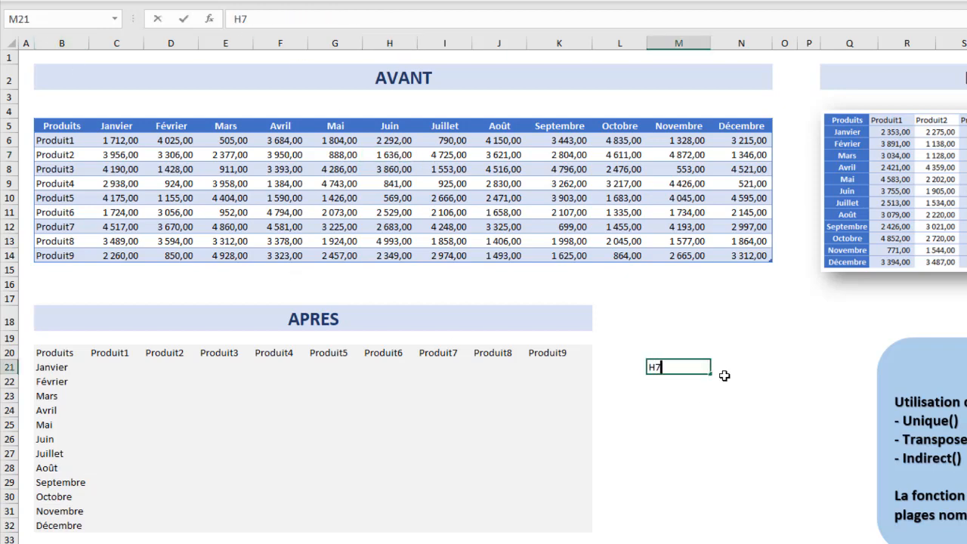
type("7")
key("Return")
- Enter =INDIRECT(M21) in cell M23 to return the contents of the cell whose address is written in M21
key("Return")
type("=")
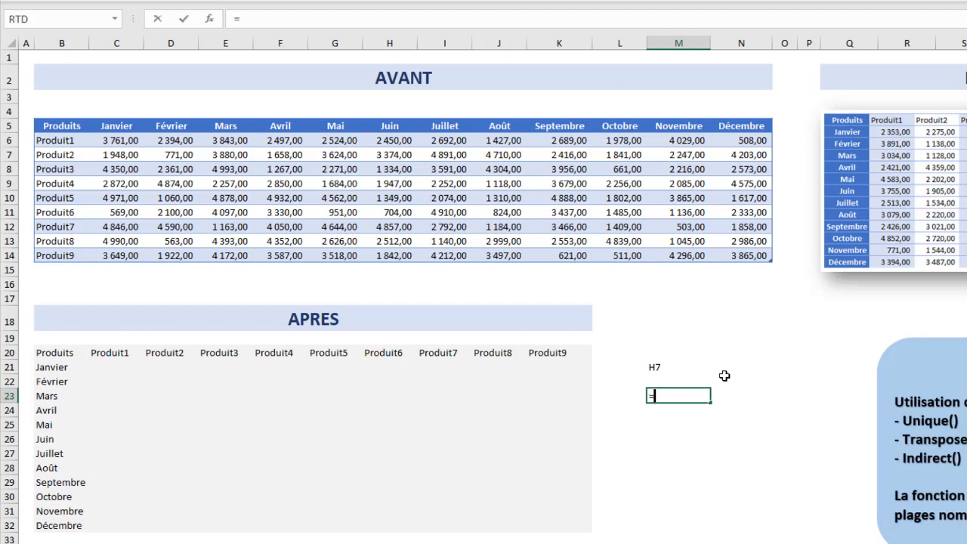
type("in")
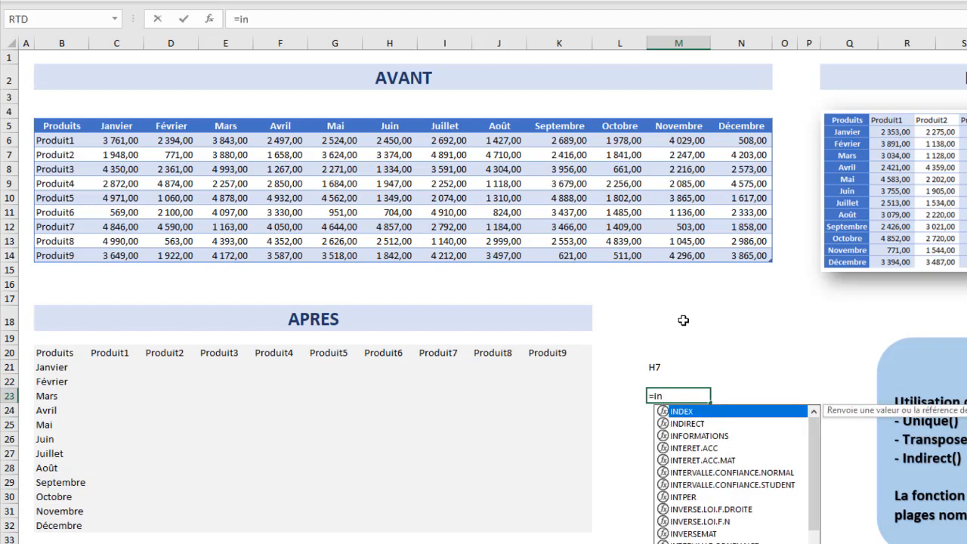
double_click(693, 428)
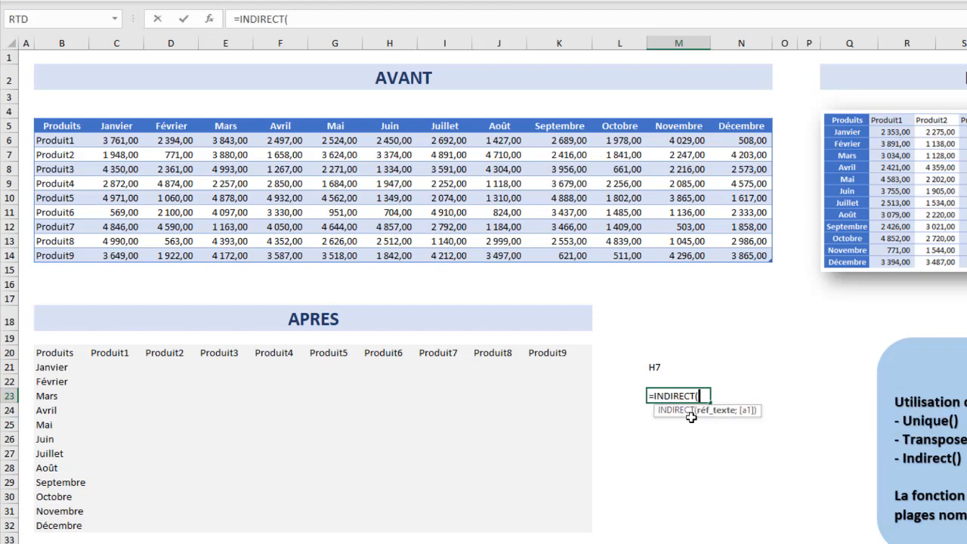
left_click(657, 367)
type(")")
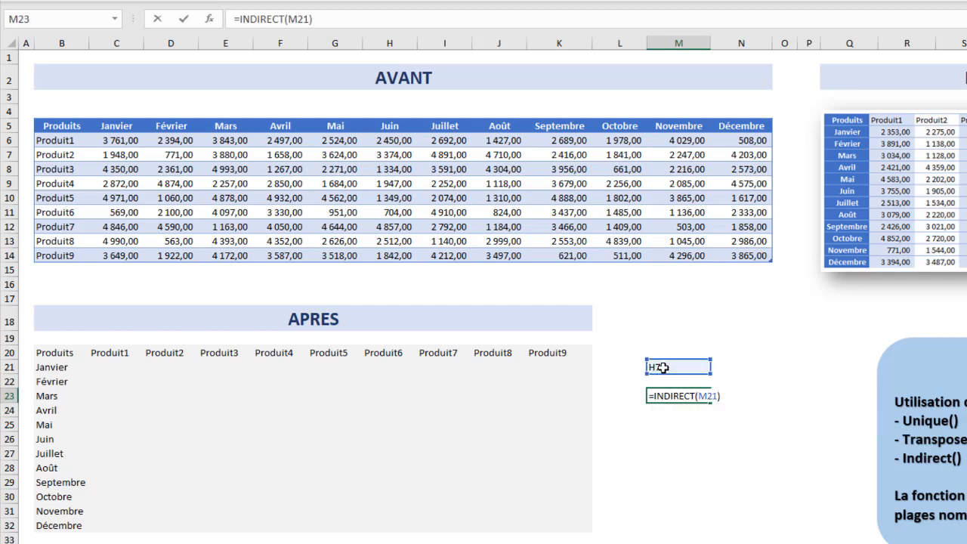
key("Return")
- Compare the INDIRECT test result in M23 with its source cell H7 in the AVANT table
left_click(682, 395)
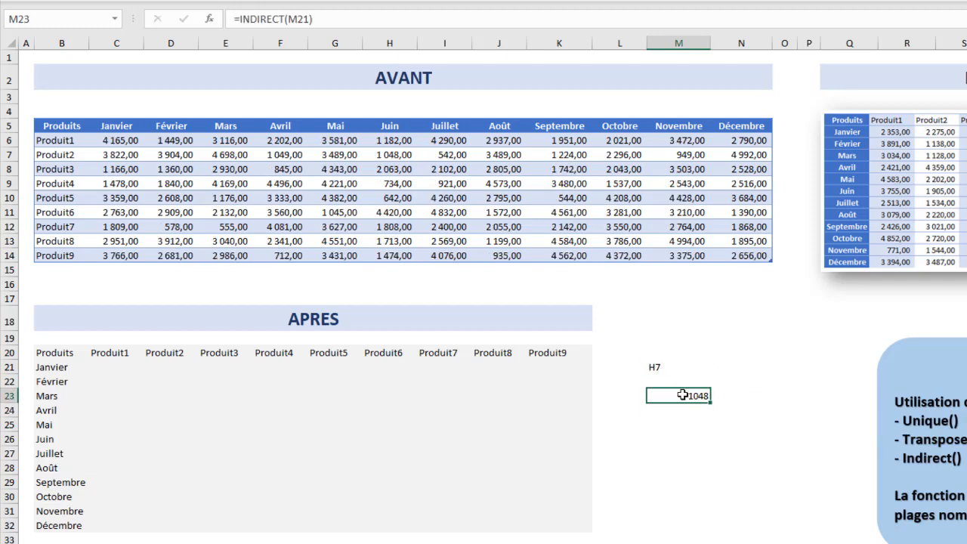
left_click(398, 155)
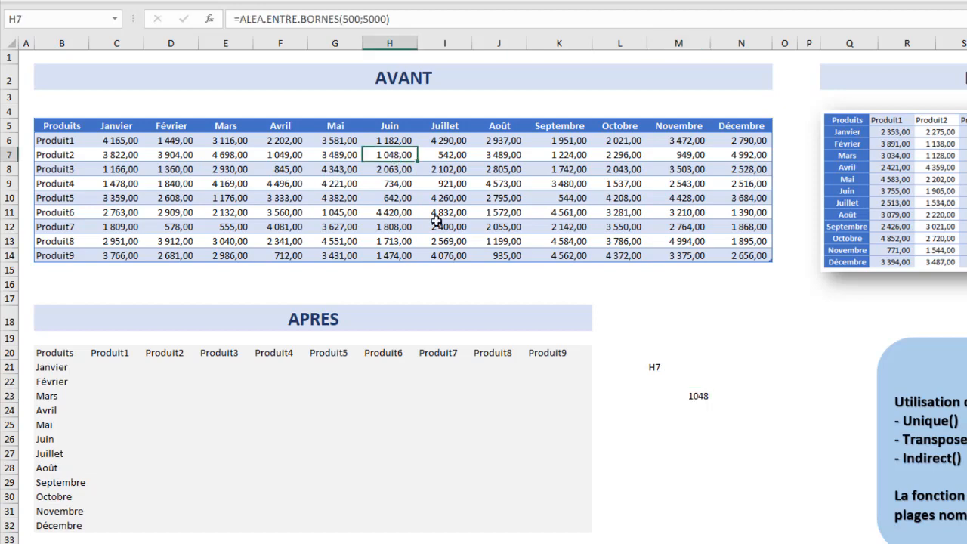
left_click(702, 396)
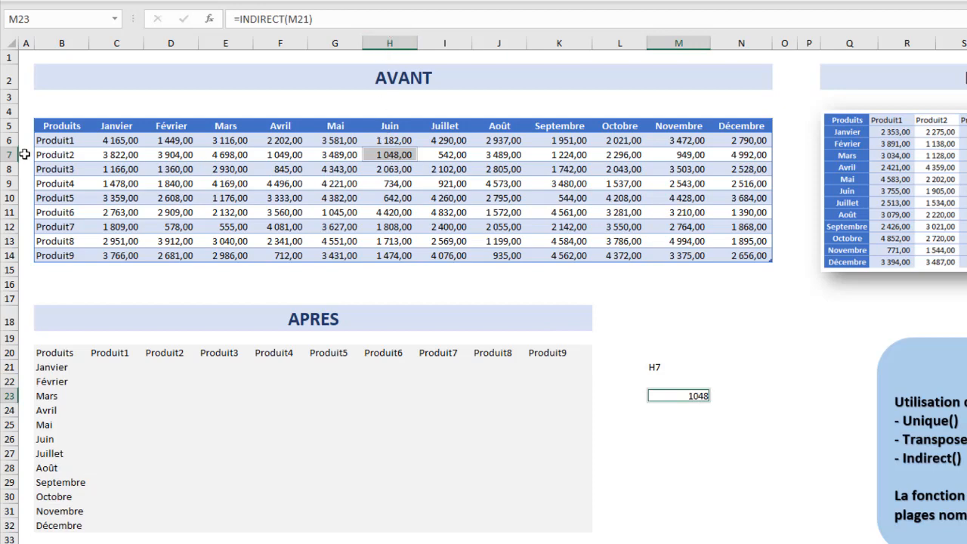
left_click(686, 410)
left_click(692, 394)
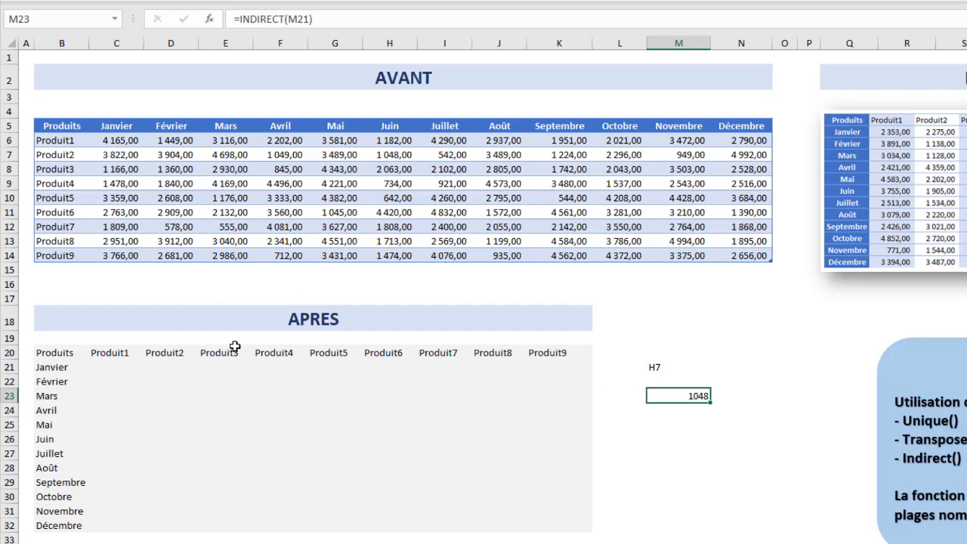
- Examine how the product and month headings of the APRES table relate to the values in the AVANT table
left_click(168, 354)
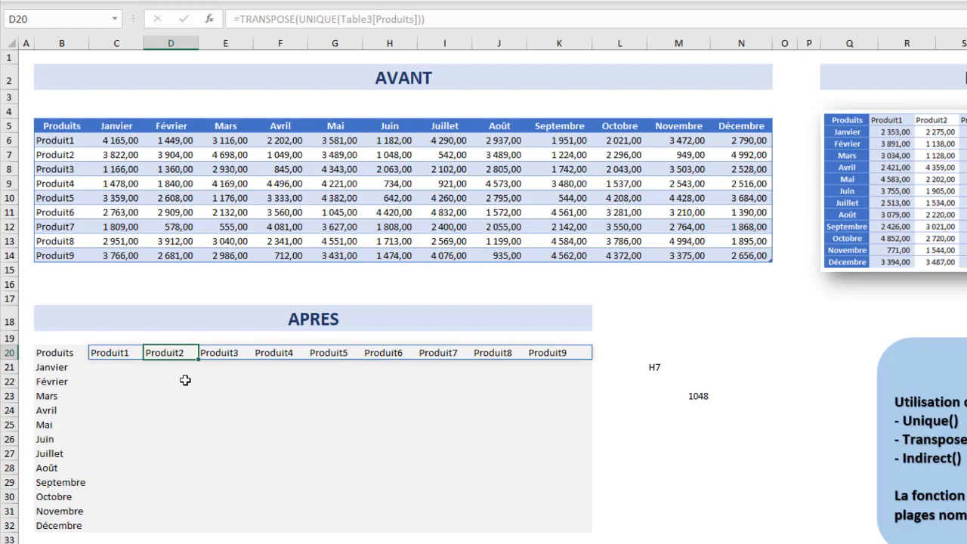
left_click(182, 368)
left_click(177, 352)
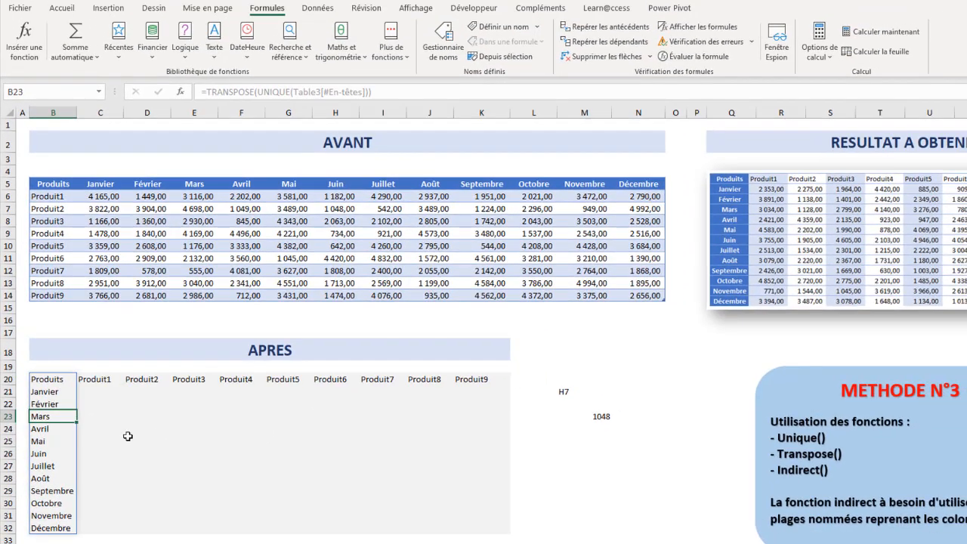
left_click(173, 382)
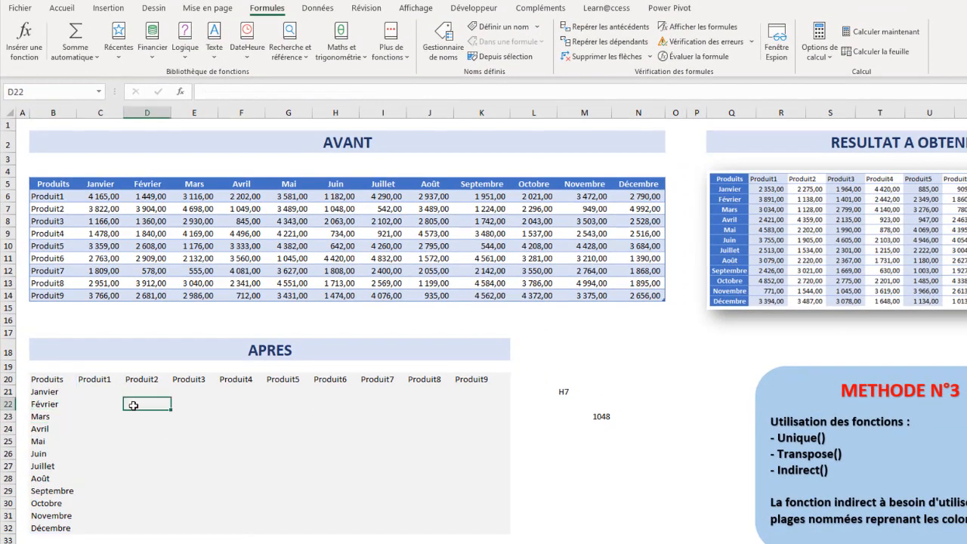
left_click(160, 223)
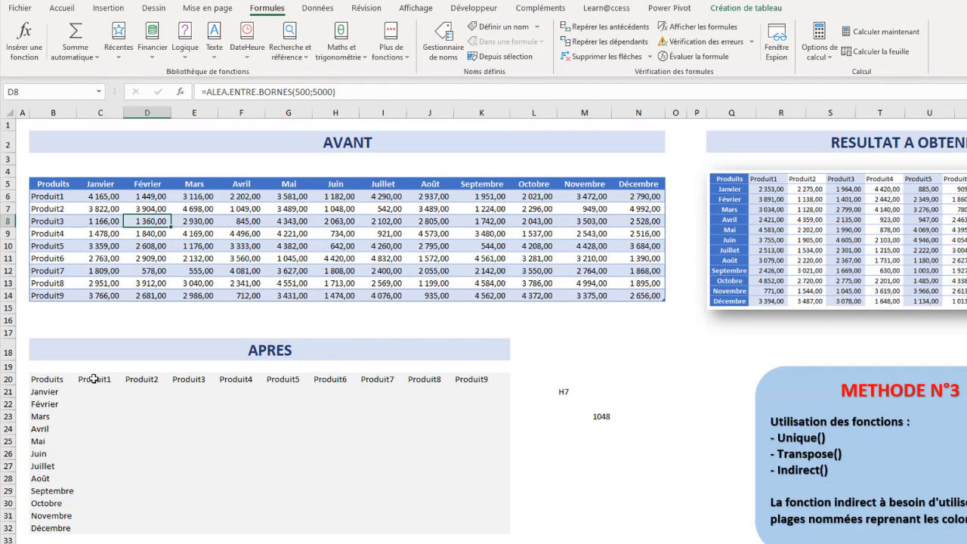
left_click(146, 395)
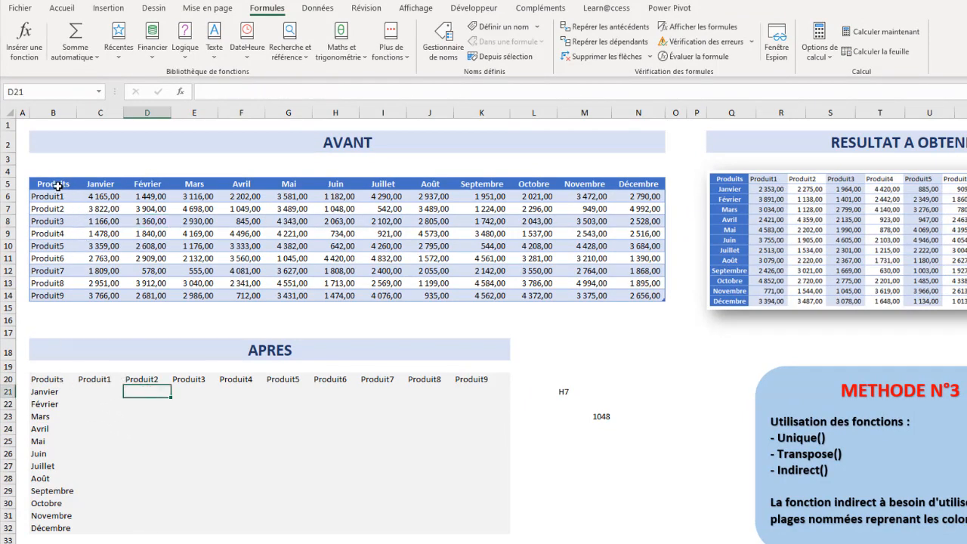
- Examine the Janvier, Février and Mars columns and the Produit3 row of the AVANT table as candidate named ranges
left_click_drag(97, 184, 110, 298)
left_click(147, 198)
left_click_drag(147, 198, 148, 297)
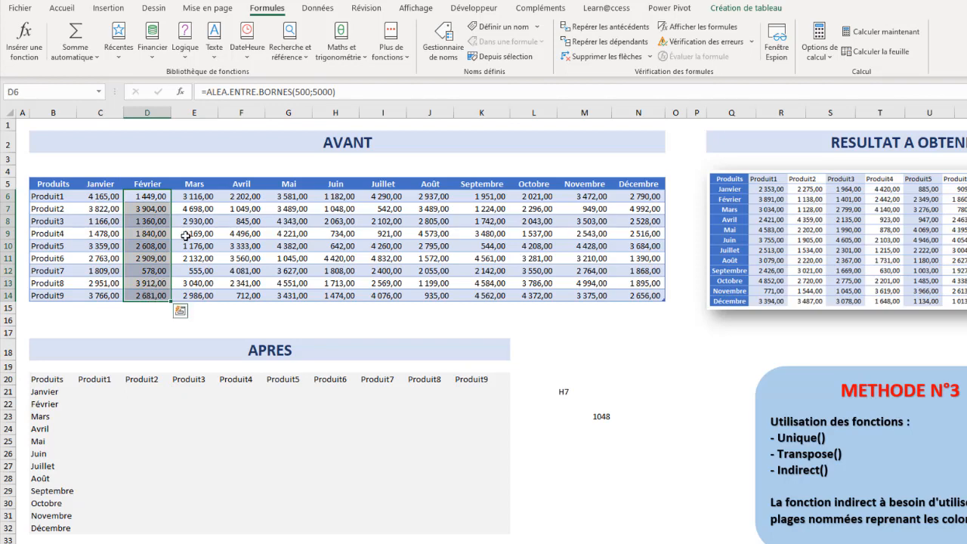
left_click_drag(202, 197, 209, 296)
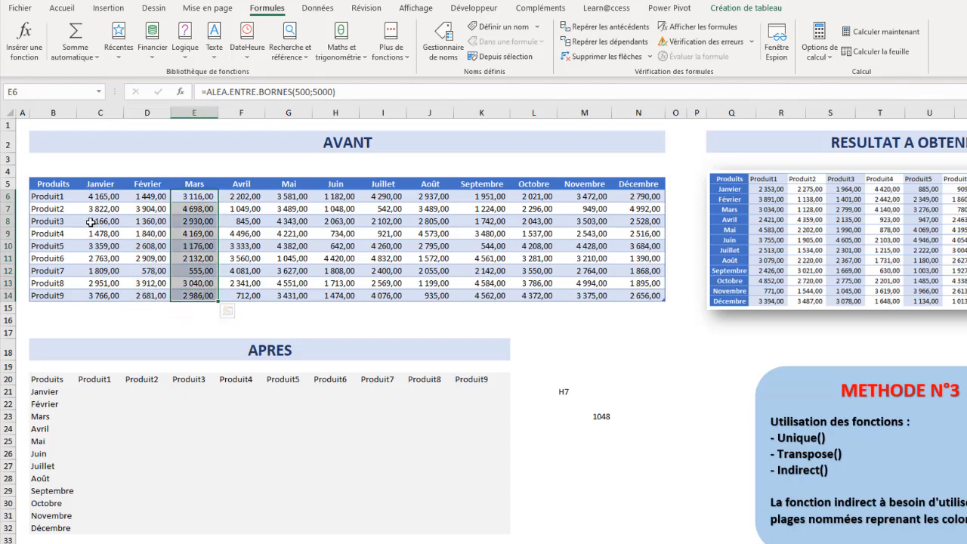
left_click_drag(95, 221, 614, 235)
left_click(335, 220)
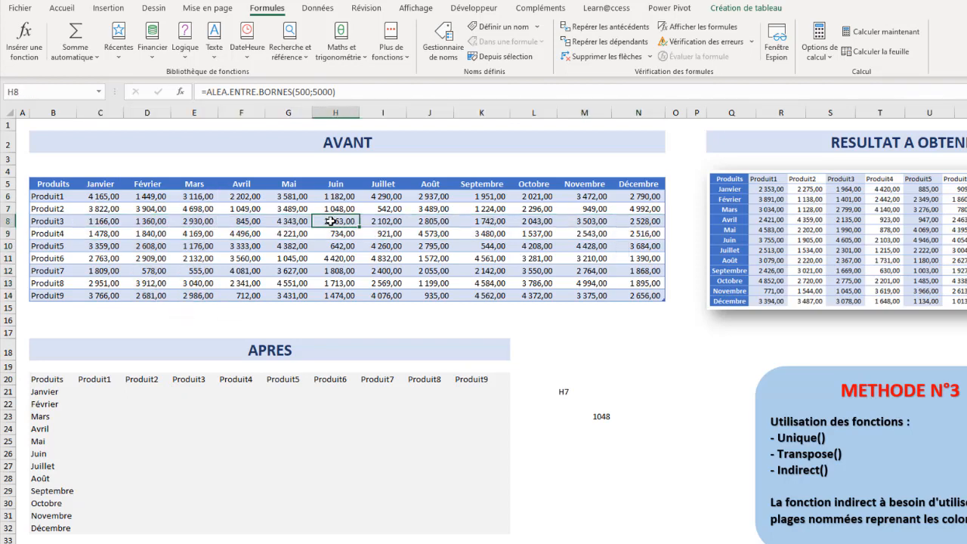
left_click(241, 204)
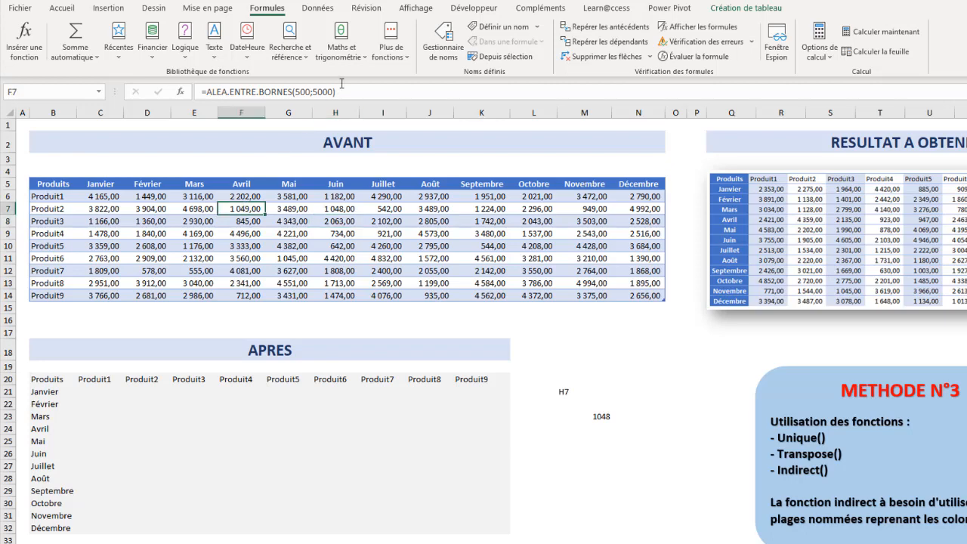
- Check the workbook's defined names and create names from the full AVANT table, B5:N14, using its top row and left column
left_click(442, 44)
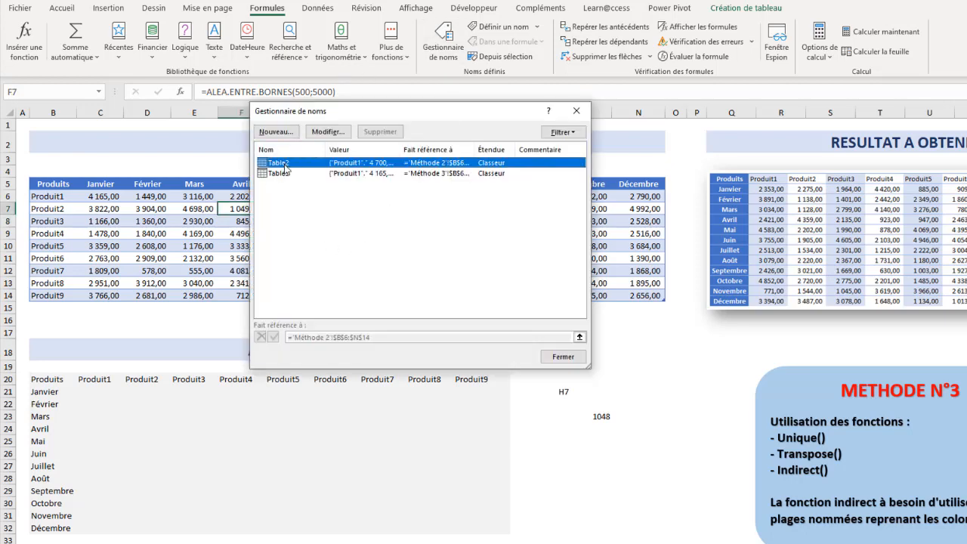
left_click(555, 358)
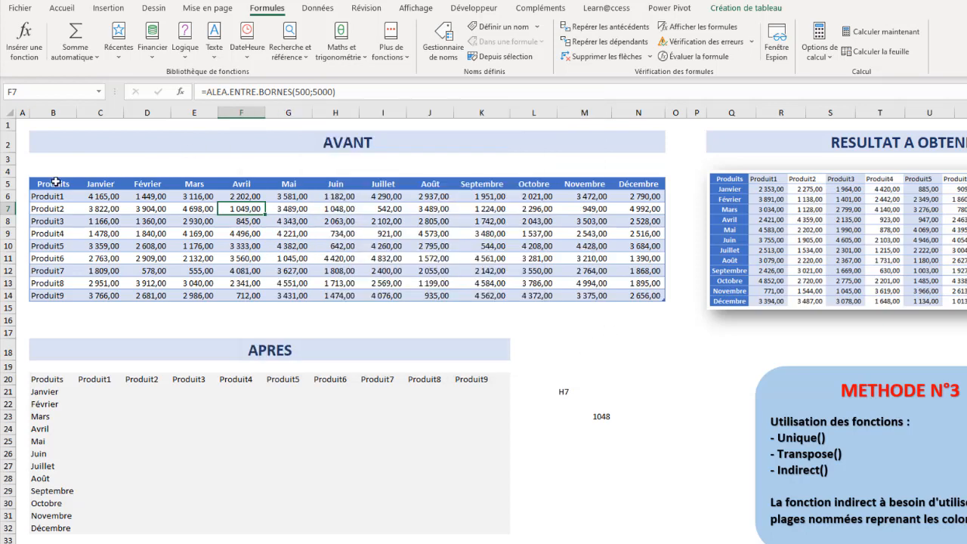
left_click_drag(55, 182, 641, 300)
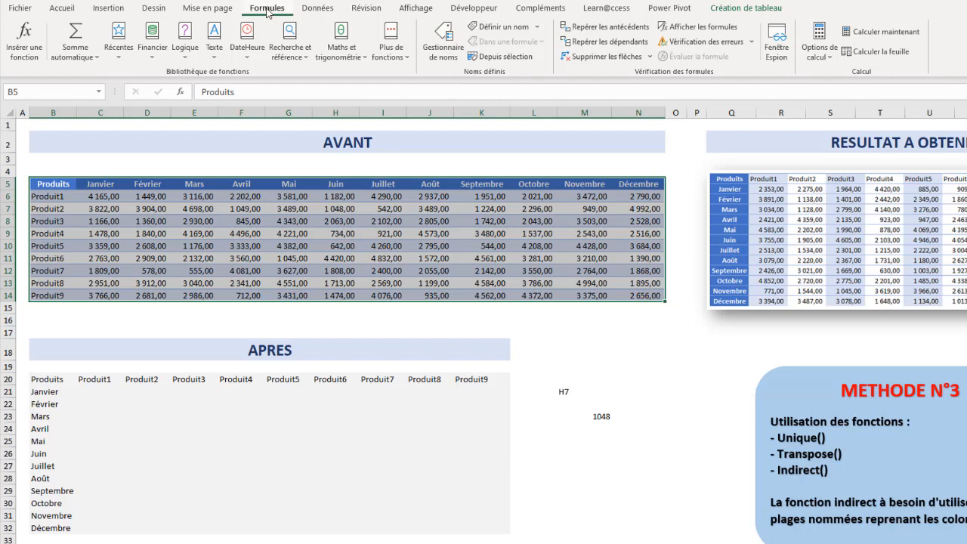
left_click(511, 59)
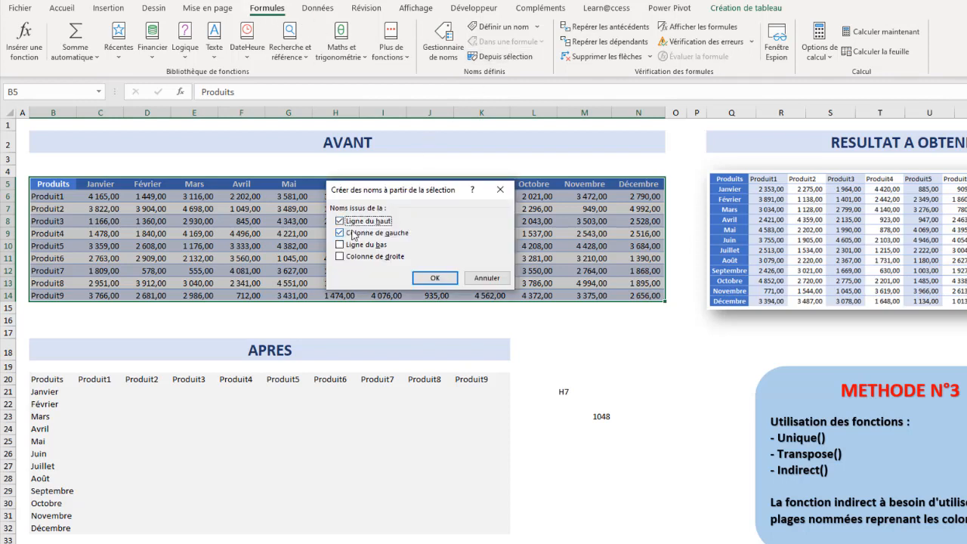
left_click(434, 277)
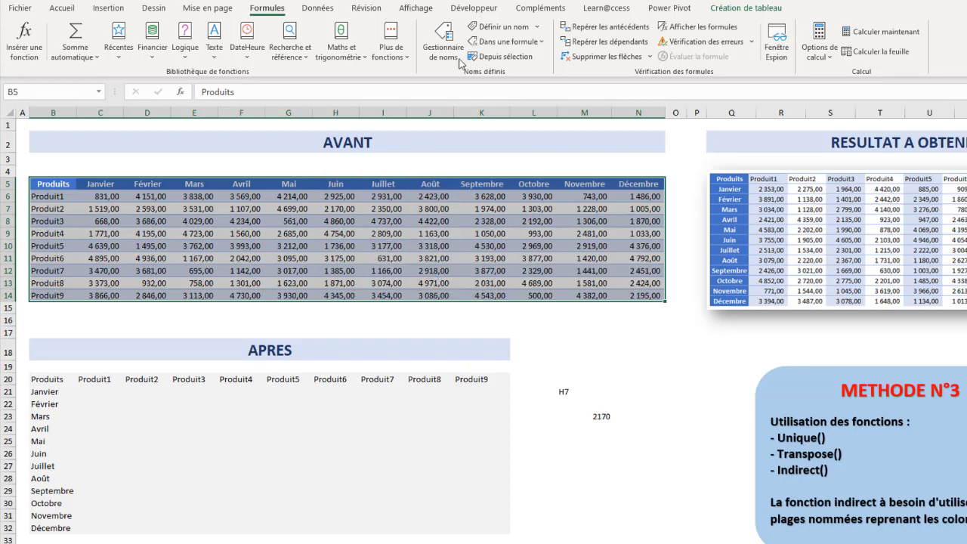
- Review the created names in the Name Manager, checking which cells Produit3 and Juillet refer to
left_click(445, 47)
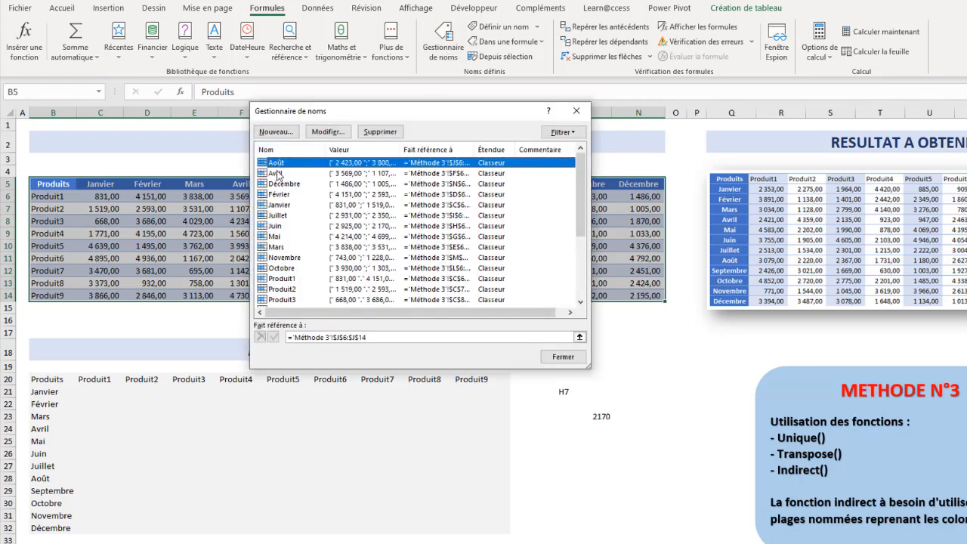
left_click_drag(581, 170, 584, 198)
left_click(290, 252)
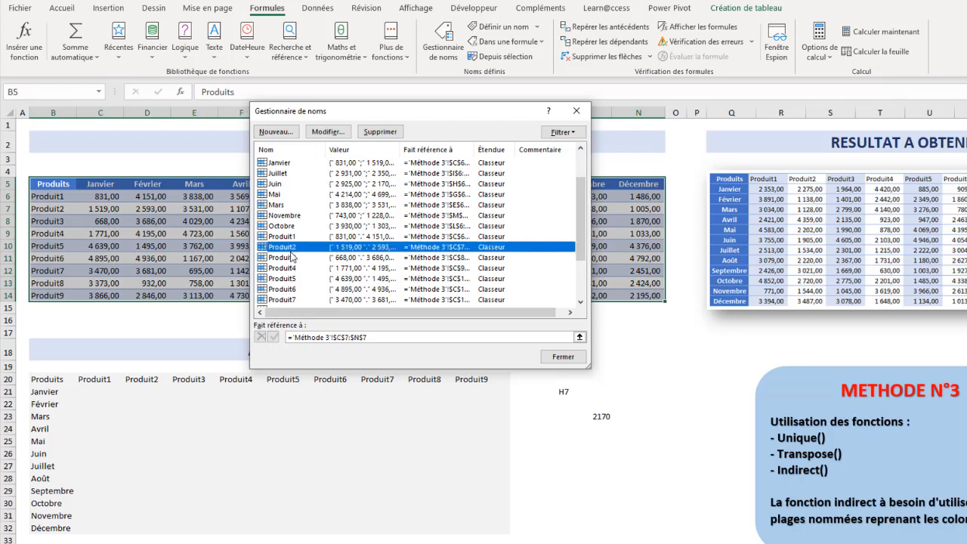
left_click(294, 258)
left_click(580, 336)
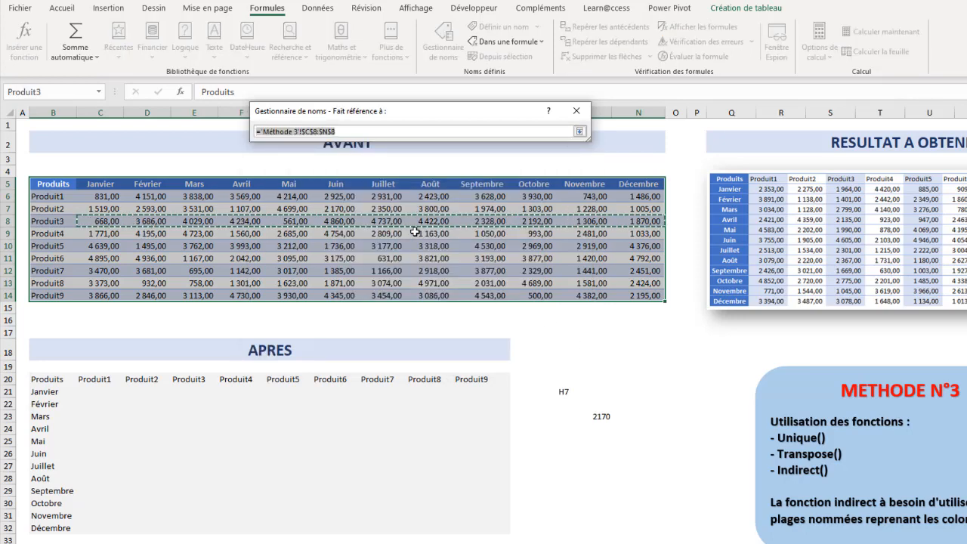
left_click(579, 130)
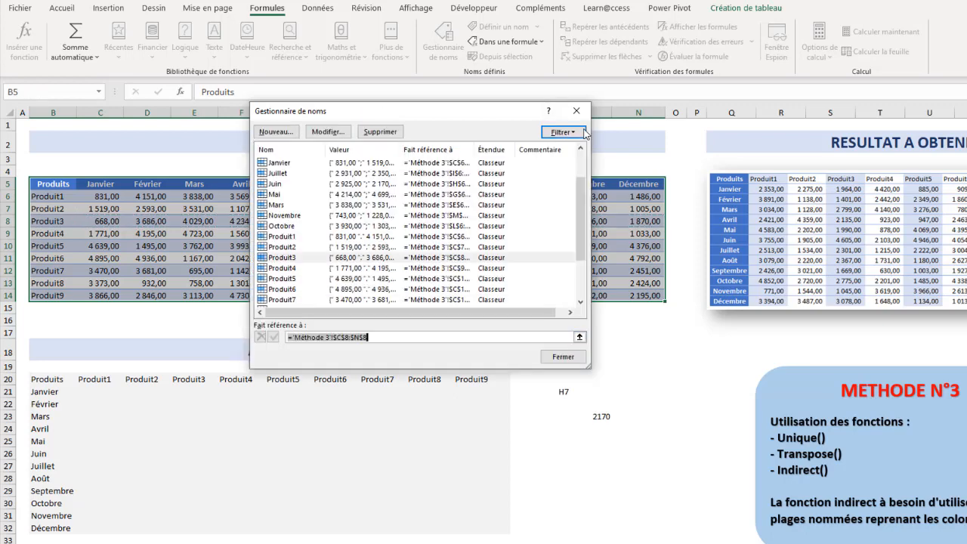
left_click(283, 175)
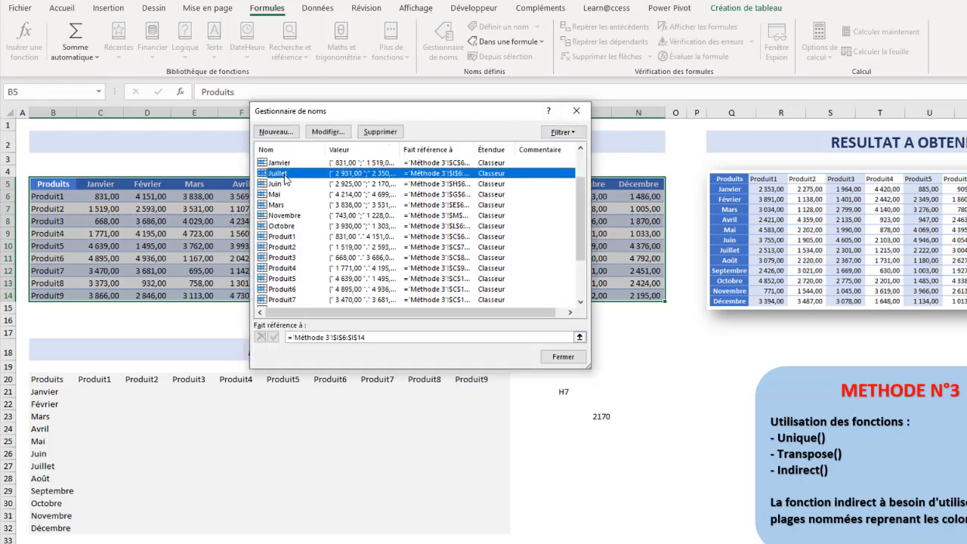
left_click(579, 336)
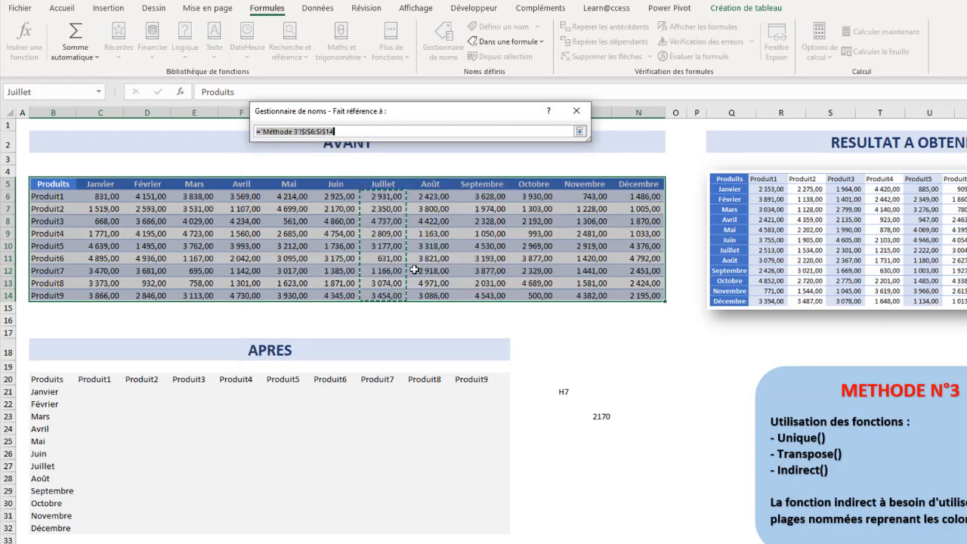
left_click(577, 113)
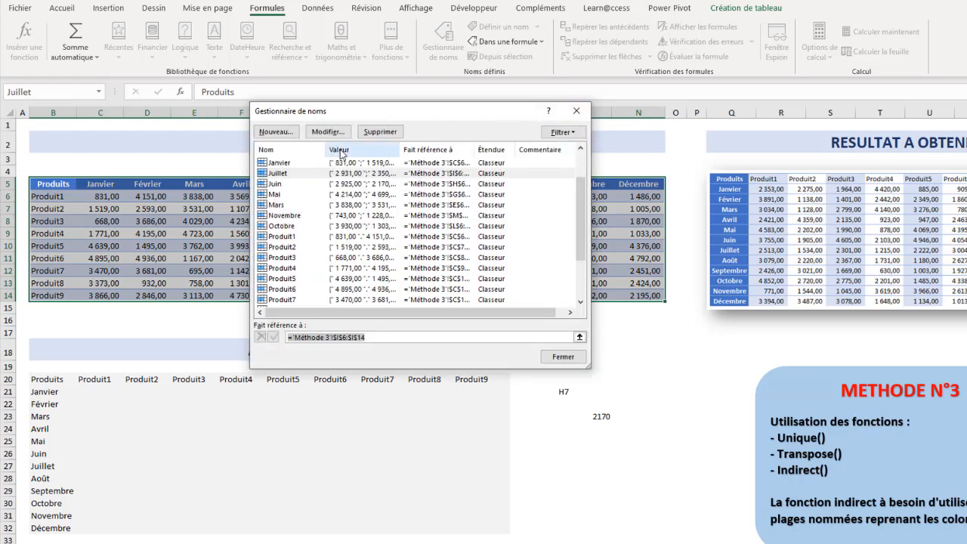
left_click(576, 112)
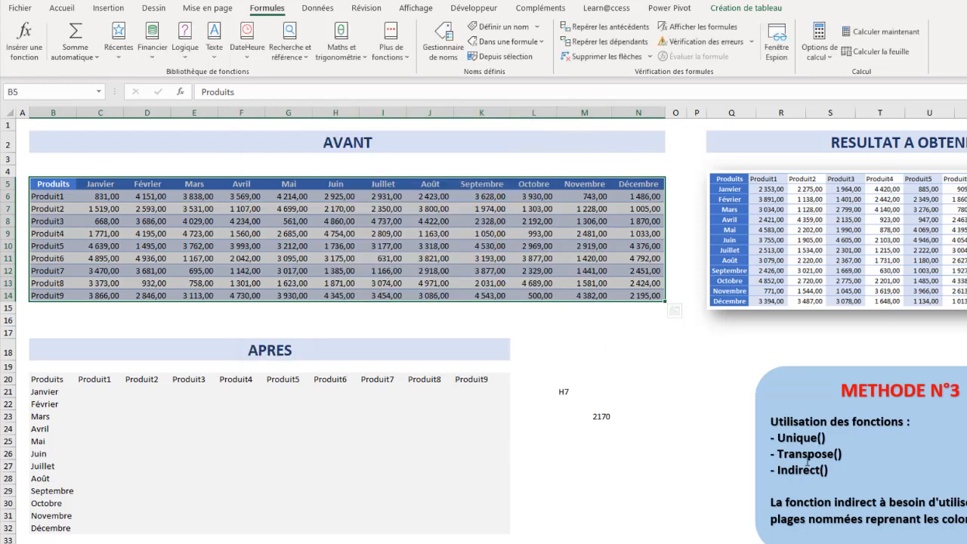
- Clear the INDIRECT test entries in cells M21 and M23 beside the APRES table
left_click_drag(573, 364, 610, 445)
- Start a formula in C21 of the APRES table with =INDIRECT($B21), locking only the column of the Janvier label reference
left_click(123, 391)
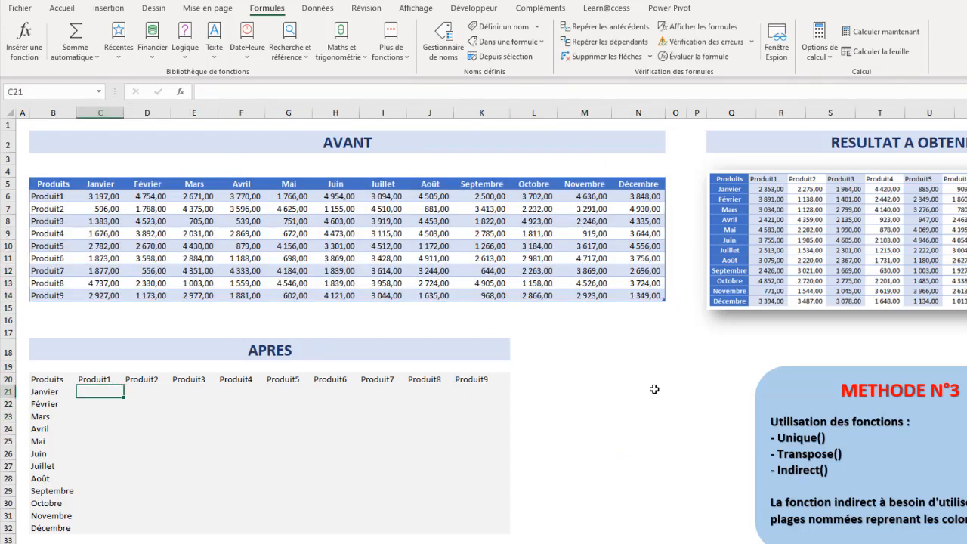
type("=")
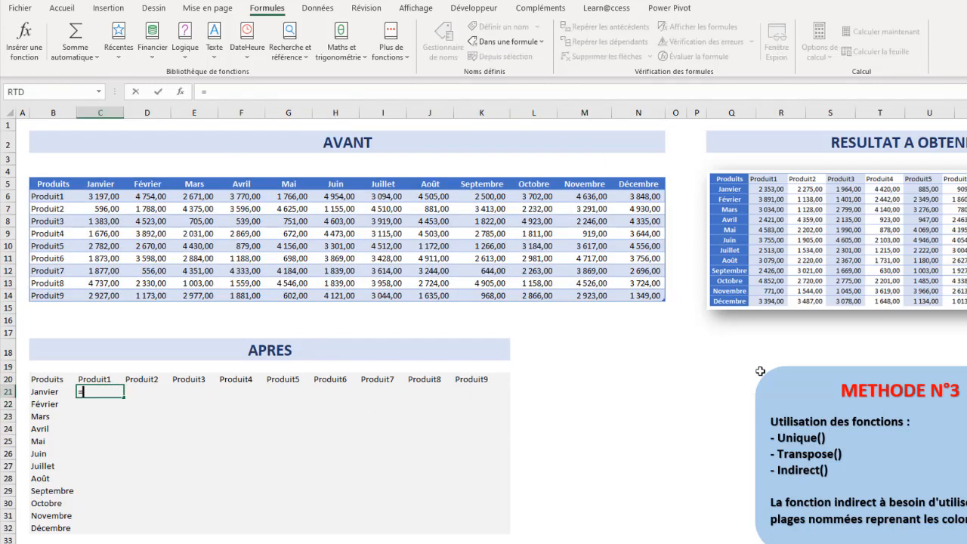
type("indi")
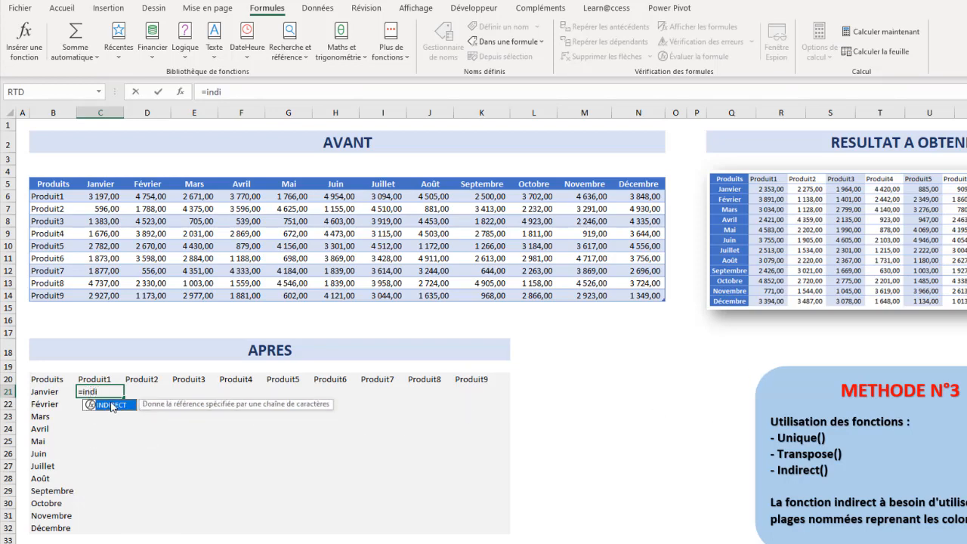
double_click(111, 406)
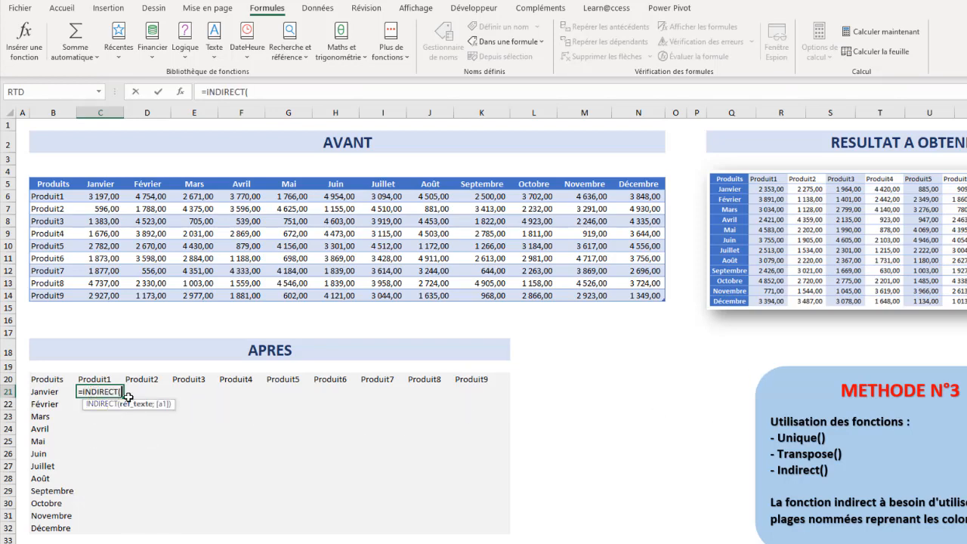
left_click(41, 392)
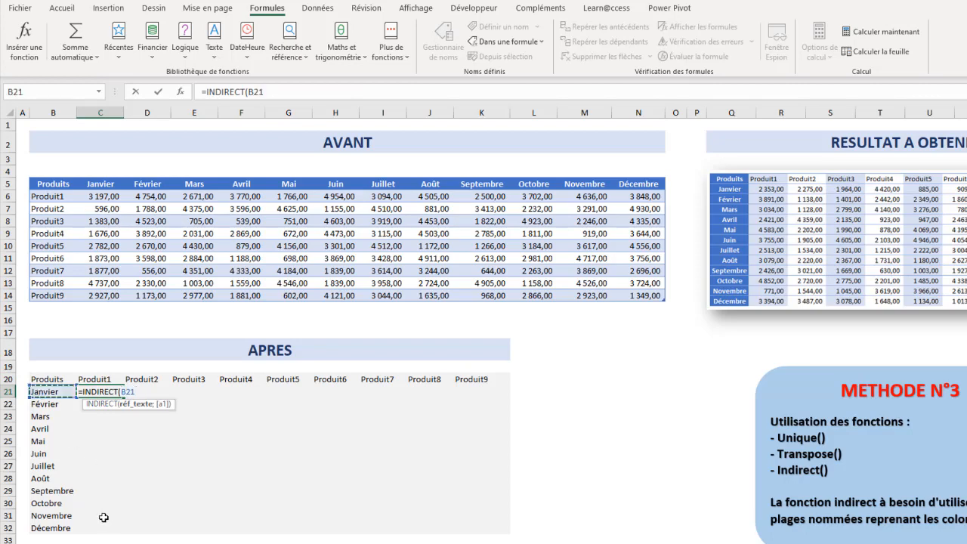
key("F4")
key("F4")
key("F4")
type(")")
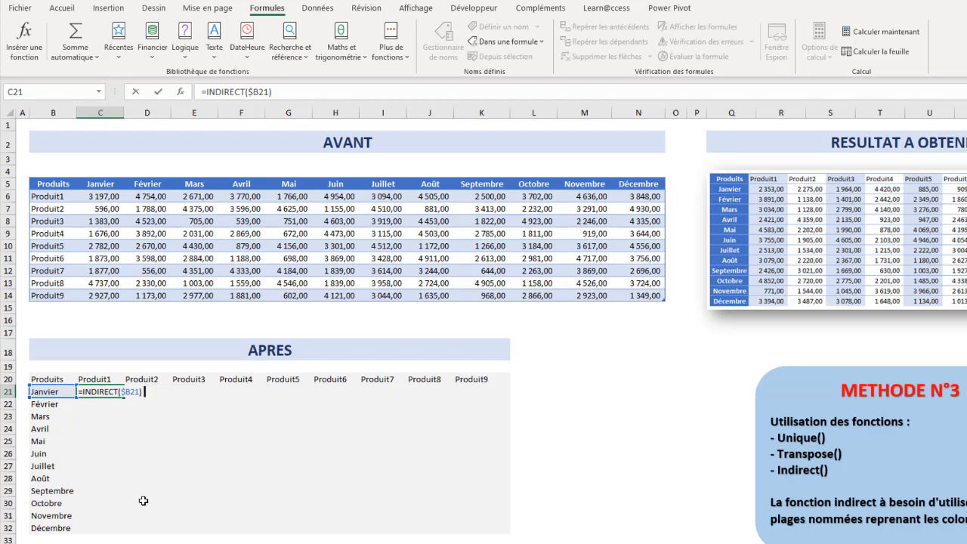
- Complete the C21 formula as =INDIRECT($B21) INDIRECT(C$20), intersecting the month and product ranges with a space and locking only the product's row
type(" INDIRECT(")
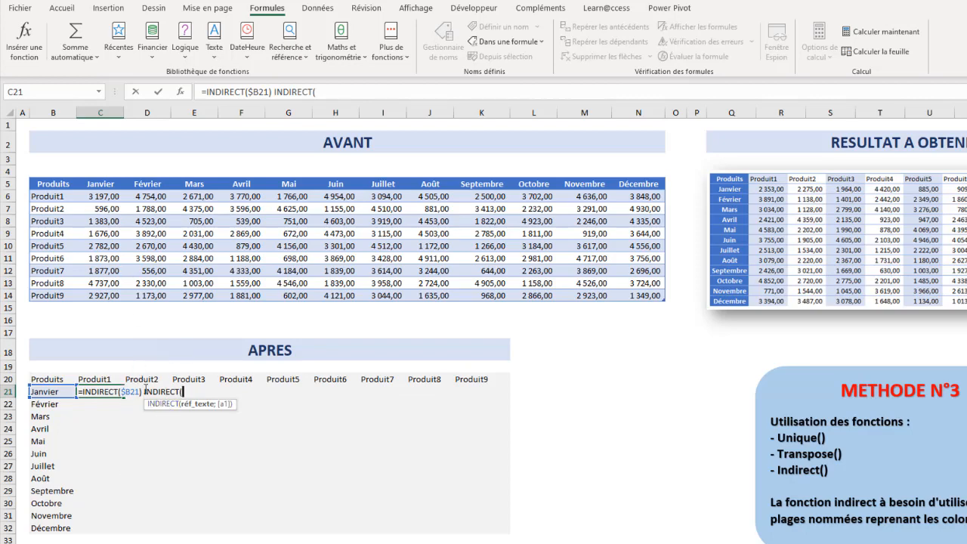
left_click(110, 380)
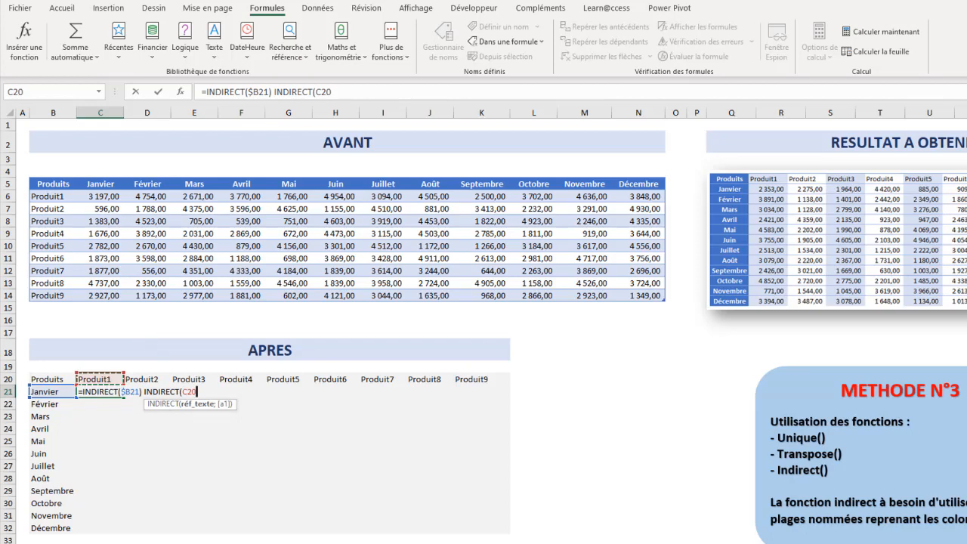
key("F4")
key("F4")
type(")")
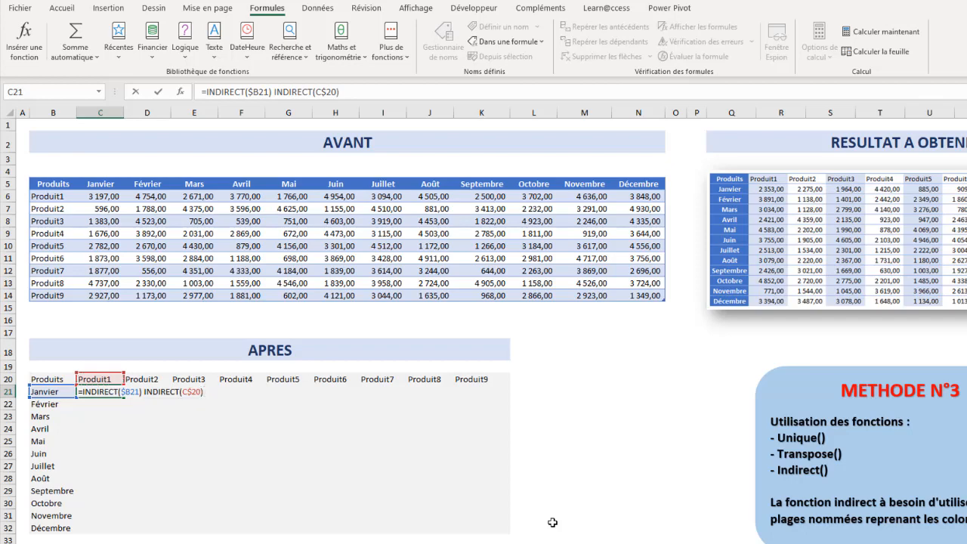
key("Return")
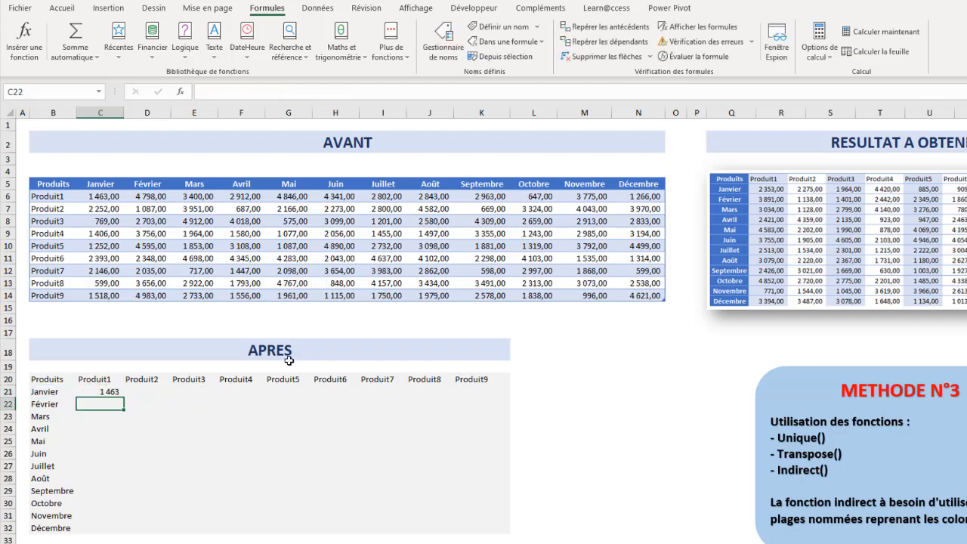
- Compare C21 with source cell C6, and fill its formula across the Janvier row to the Produit9 column, K21
left_click(111, 390)
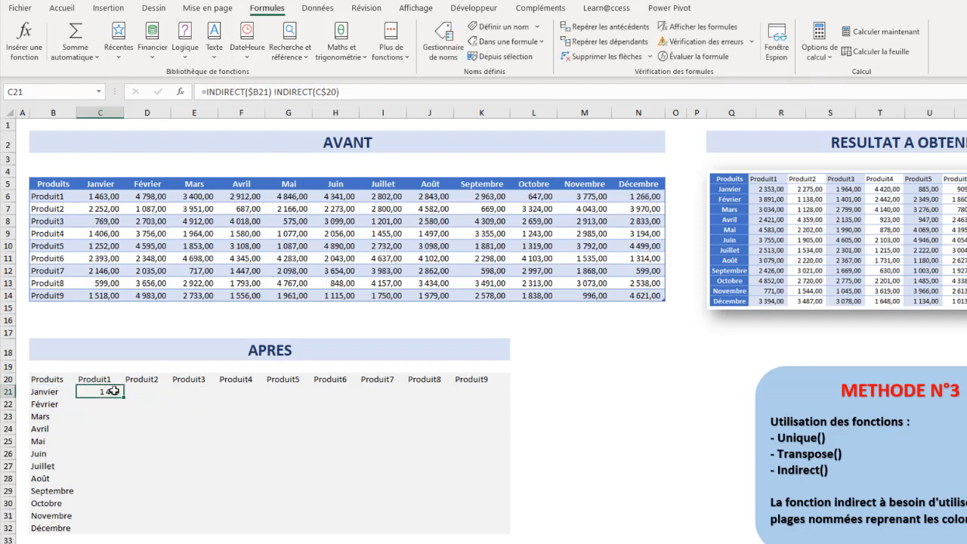
left_click(105, 198)
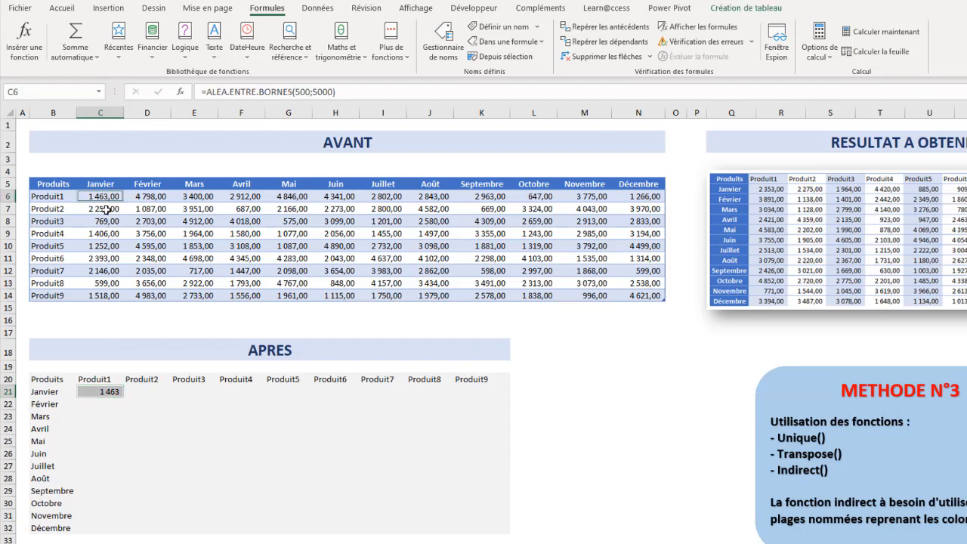
left_click(113, 391)
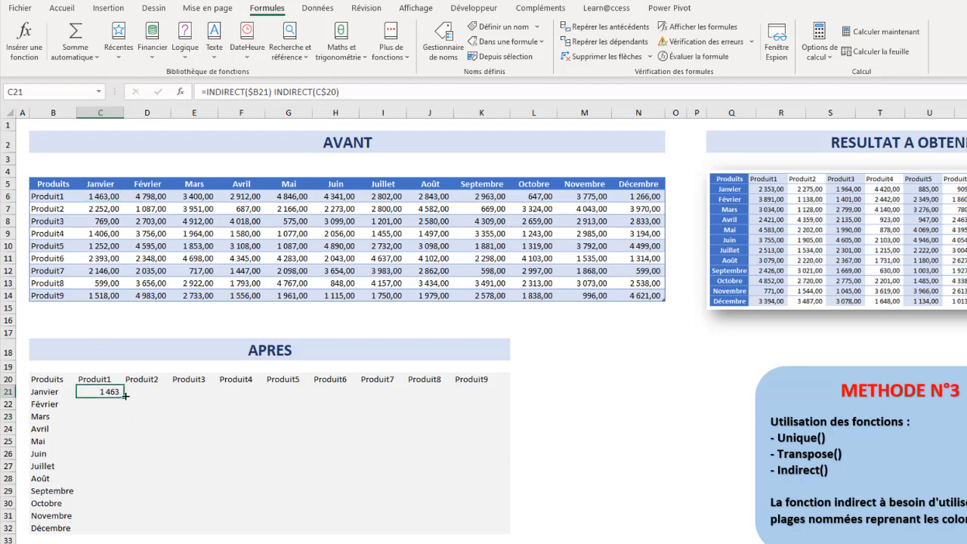
left_click_drag(125, 395, 500, 397)
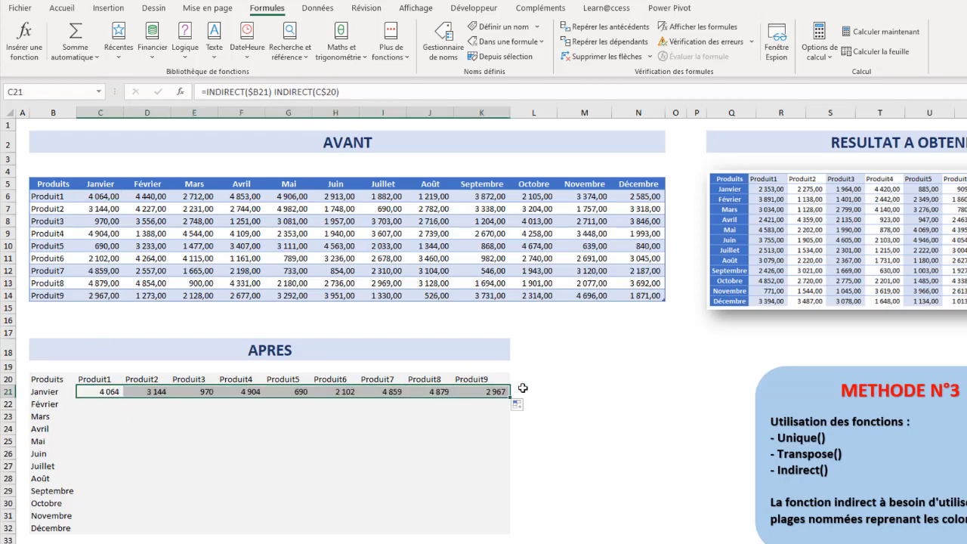
- Check the Janvier row against the AVANT table's Janvier column, and fill C21:K21 down to the Décembre row, K32
left_click_drag(102, 198, 106, 296)
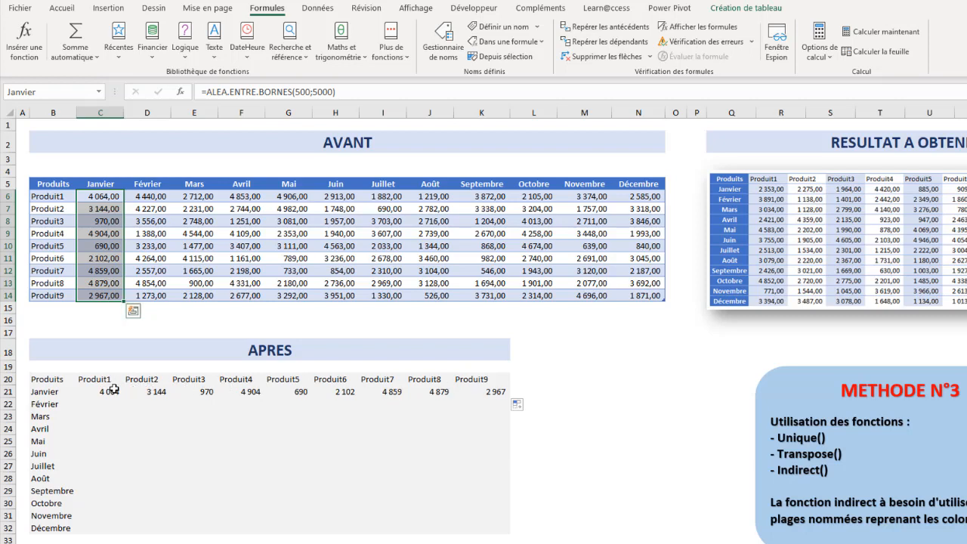
left_click_drag(109, 392, 507, 400)
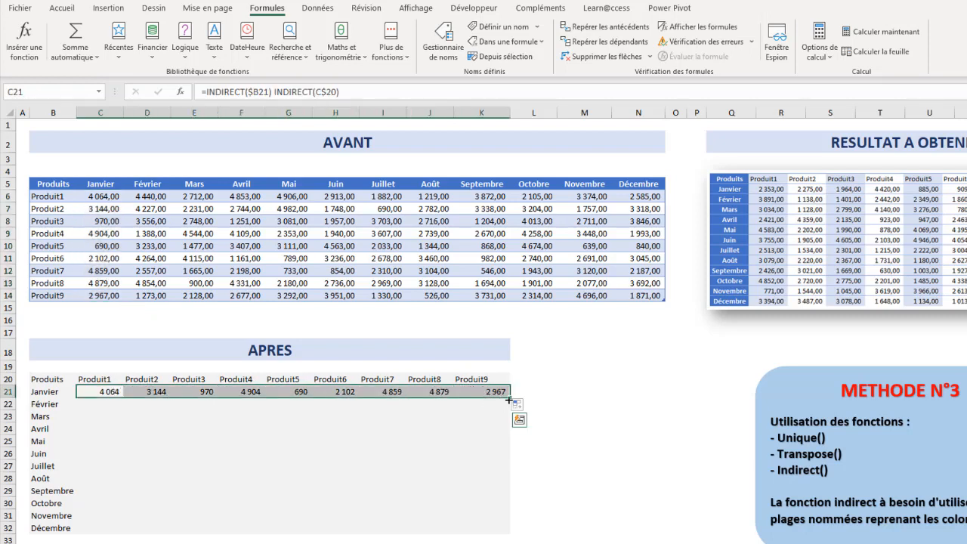
left_click_drag(508, 451, 497, 532)
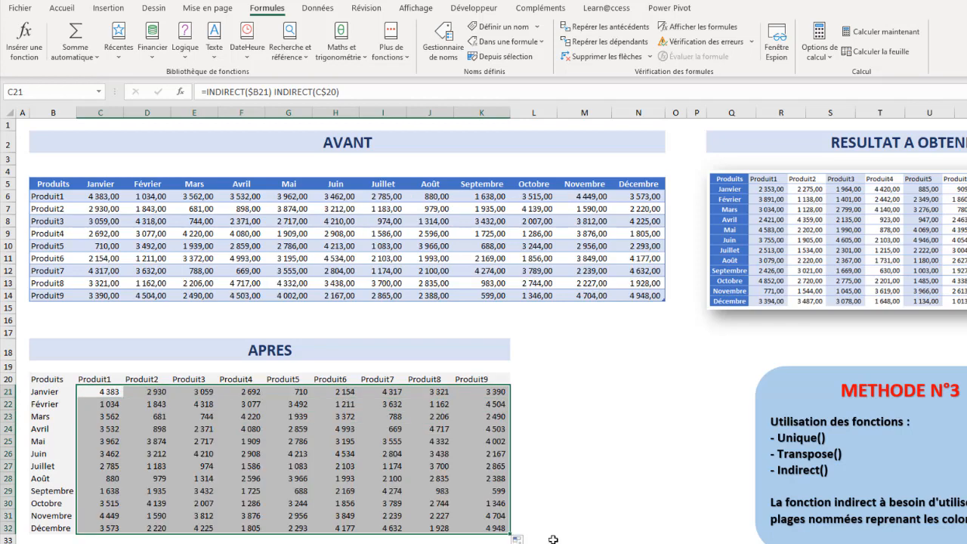
- Inspect the copied formulas in H25 and K32, comparing the Décembre value of Produit9 with source cell N14
left_click(210, 455)
left_click(351, 444)
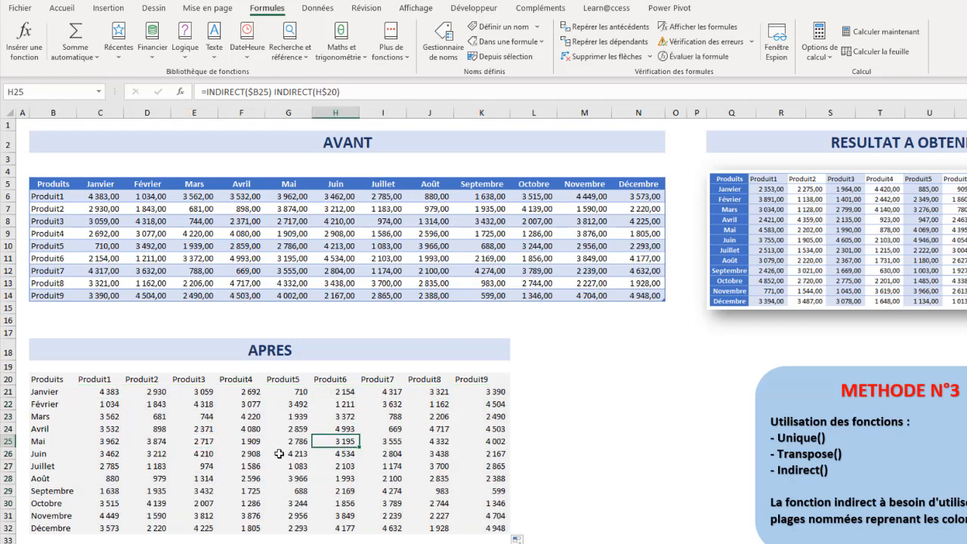
left_click(489, 527)
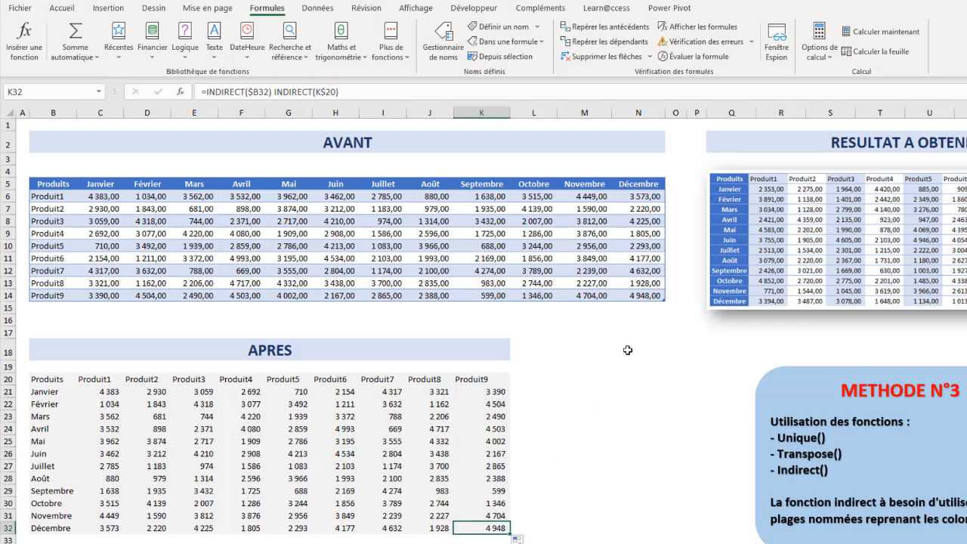
left_click(648, 294)
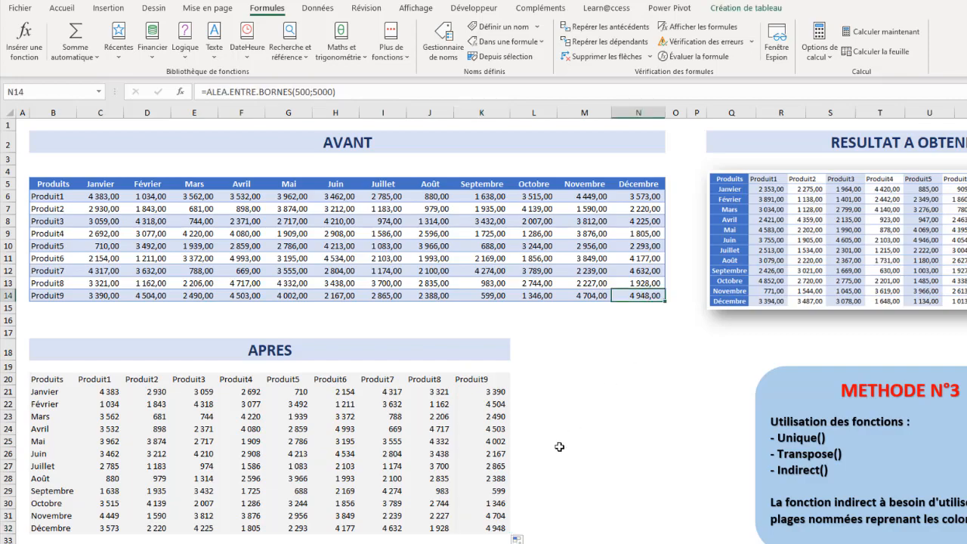
left_click(494, 527)
left_click(604, 401)
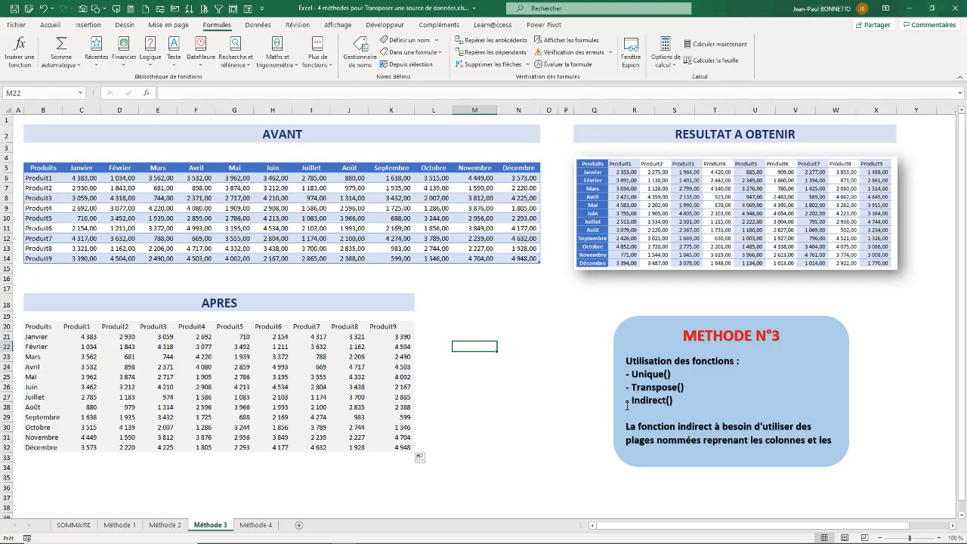
- Go to the Méthode 4 sheet and view the data import options, including the one that launches the Power Query editor
left_click(255, 524)
left_click(260, 353)
left_click(510, 375)
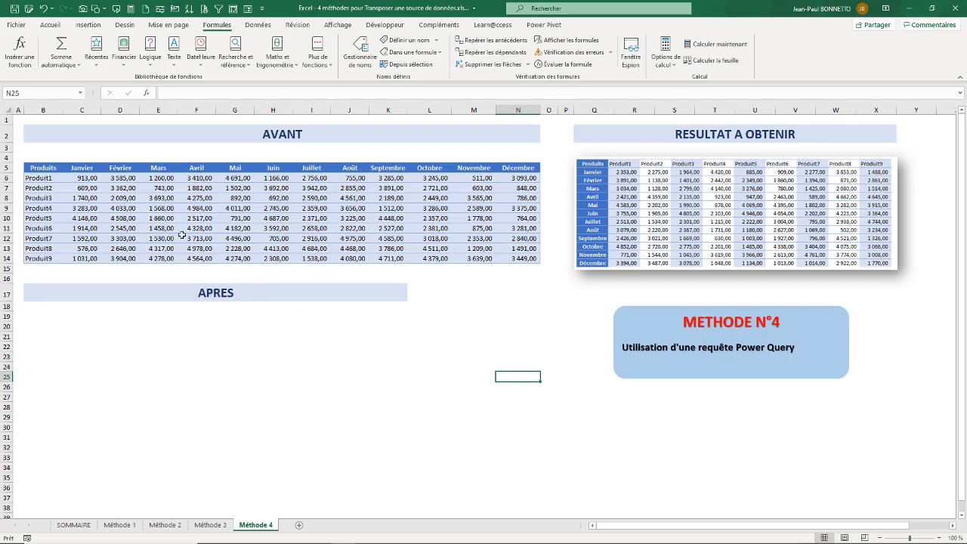
left_click(263, 26)
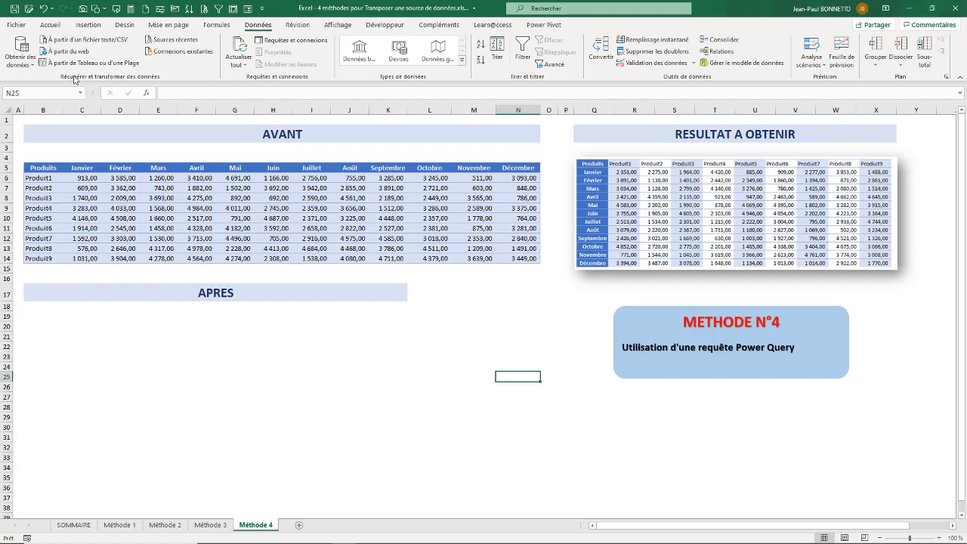
left_click(21, 55)
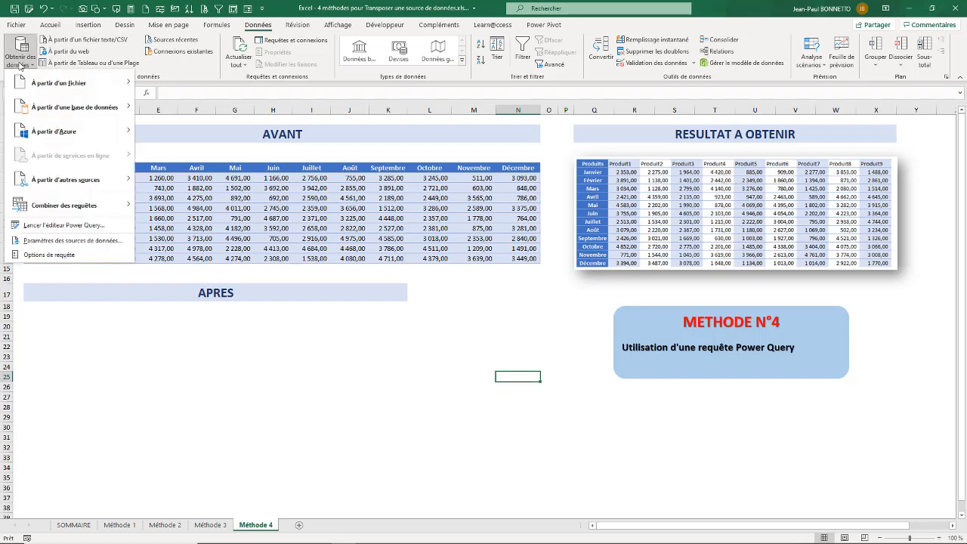
left_click(46, 226)
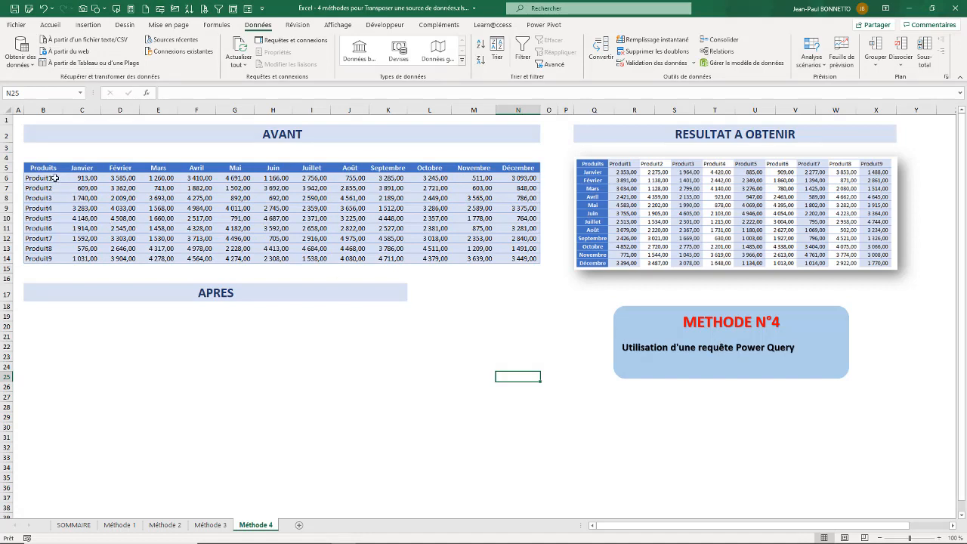
- Load the full AVANT range B5:N14 into Power Query as a table, with the headers option turned off
left_click_drag(44, 170, 536, 260)
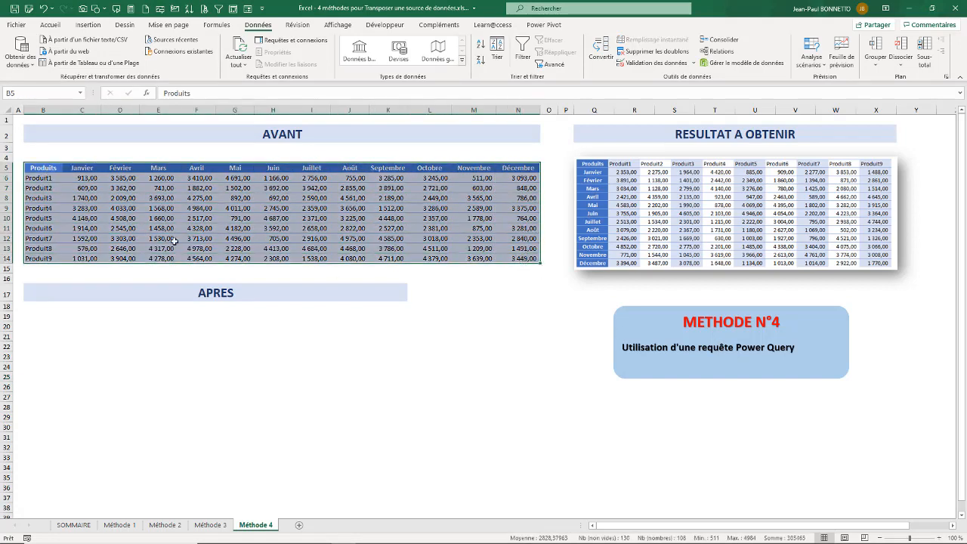
left_click(70, 65)
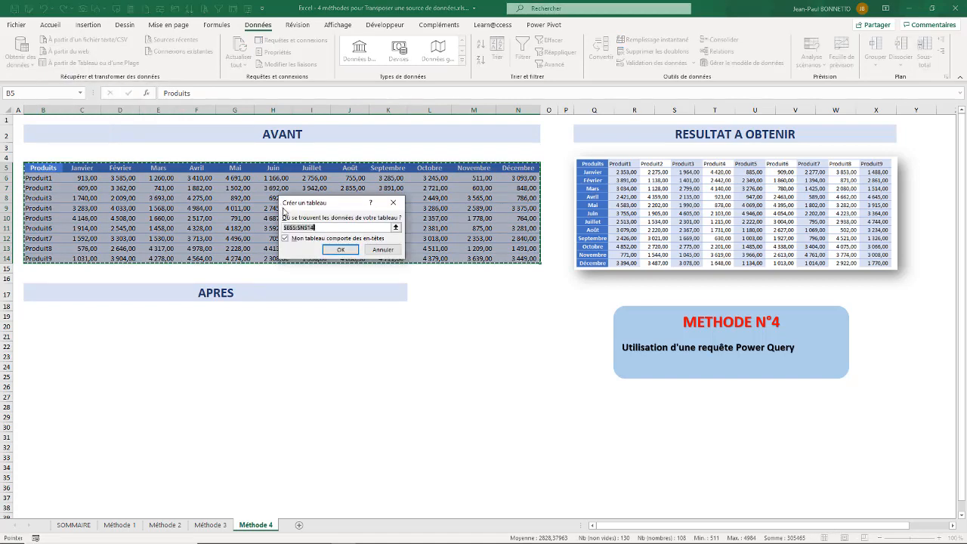
left_click(285, 228)
left_click(285, 239)
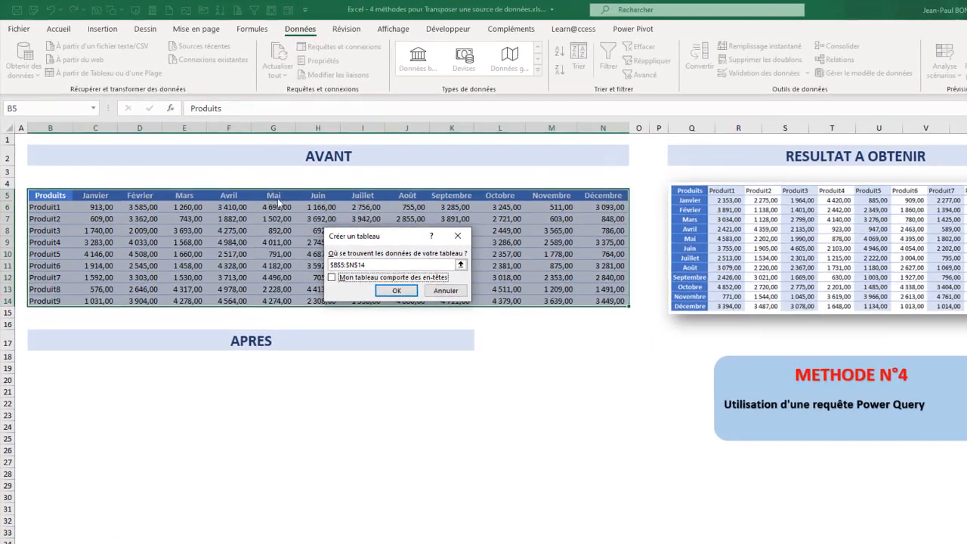
left_click(394, 292)
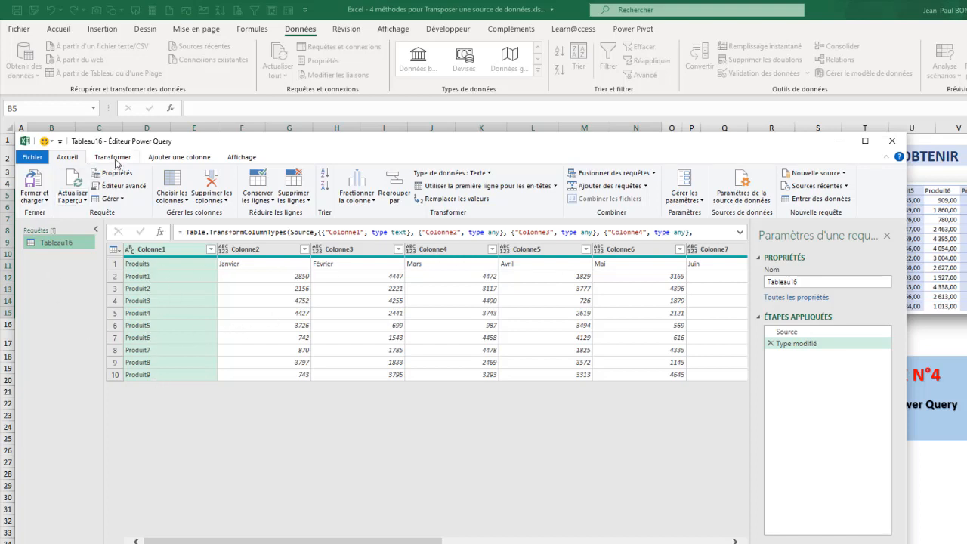
- Transpose the query's table and use its first row as headers, checking the resulting columns through Produit9
left_click(117, 163)
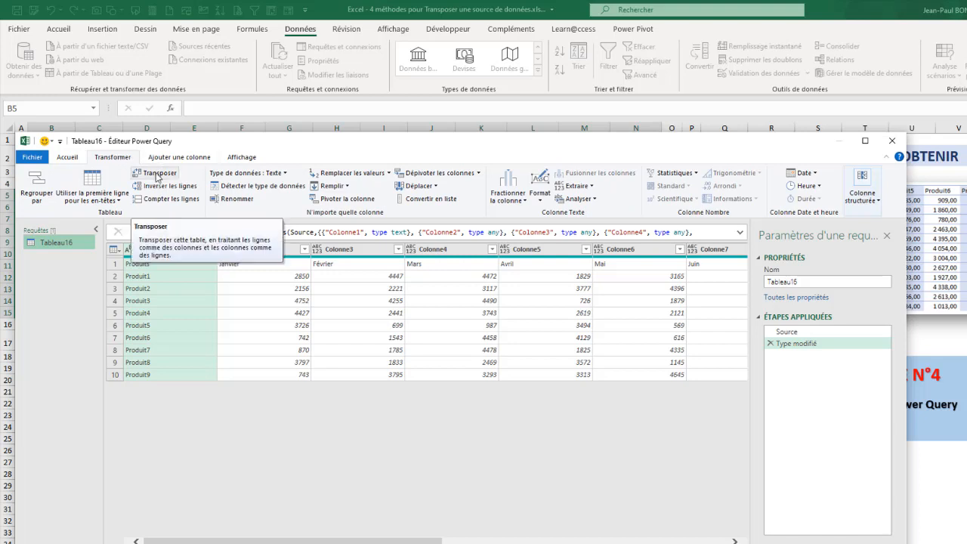
left_click(157, 176)
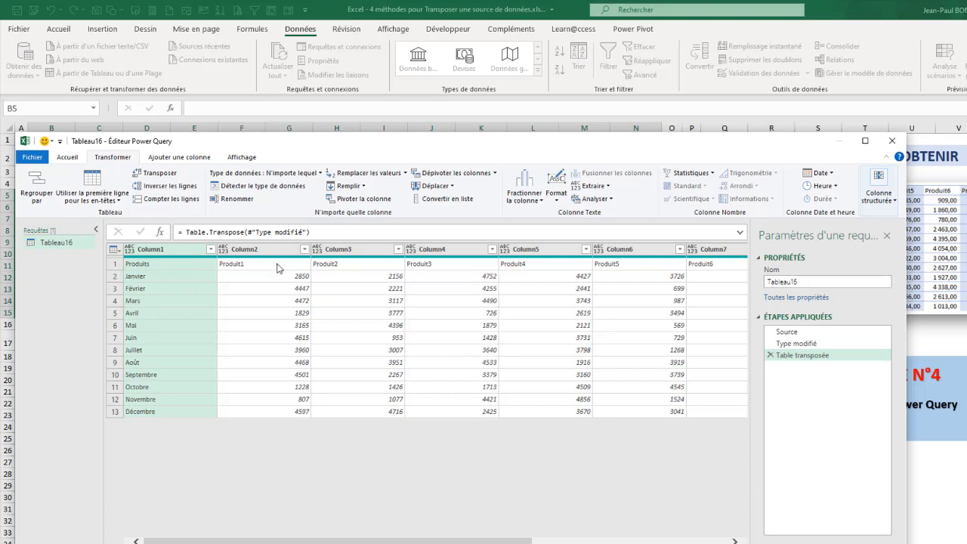
left_click(95, 182)
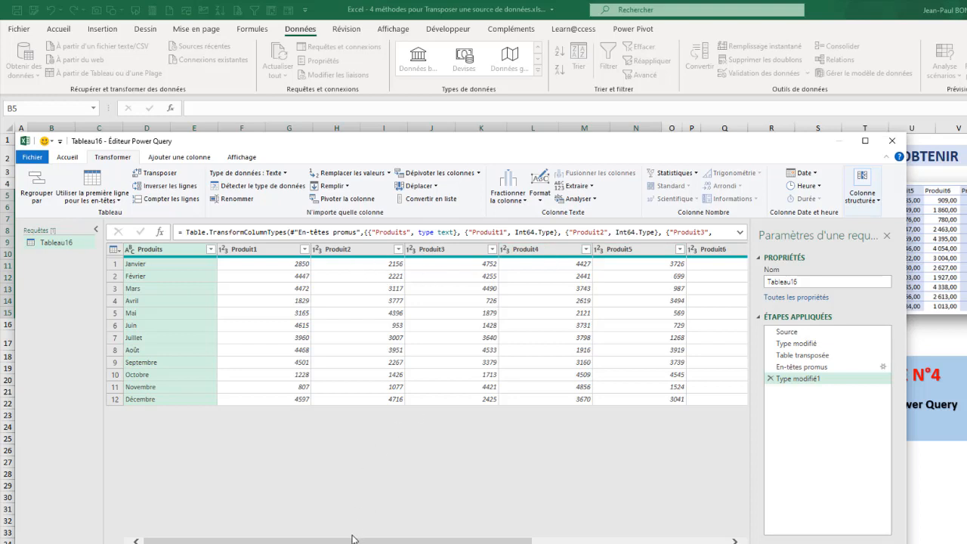
left_click_drag(353, 540, 548, 540)
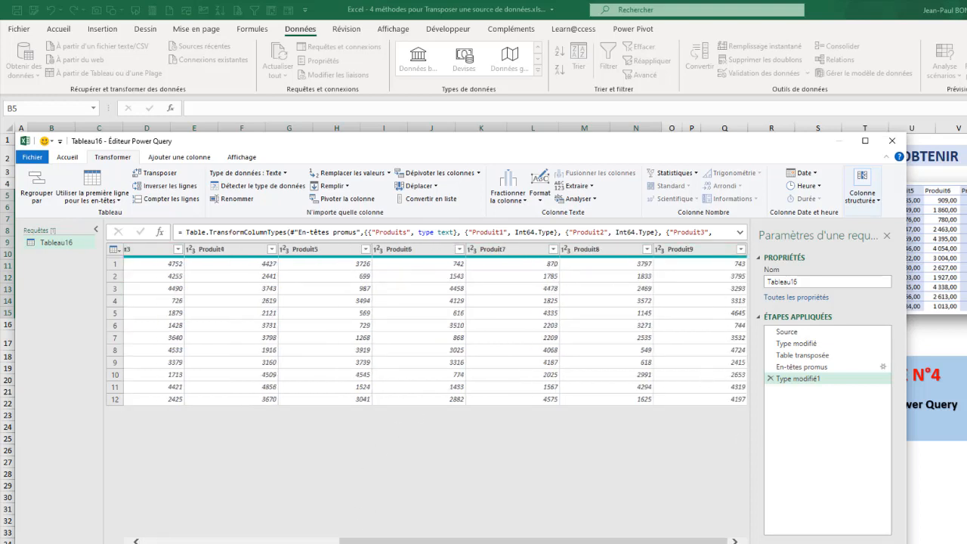
left_click_drag(639, 539, 438, 540)
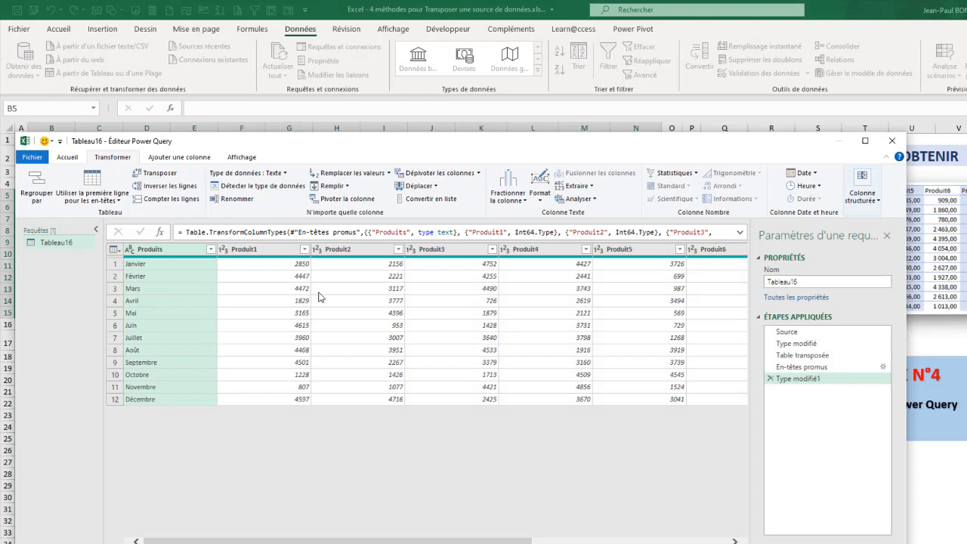
left_click(67, 158)
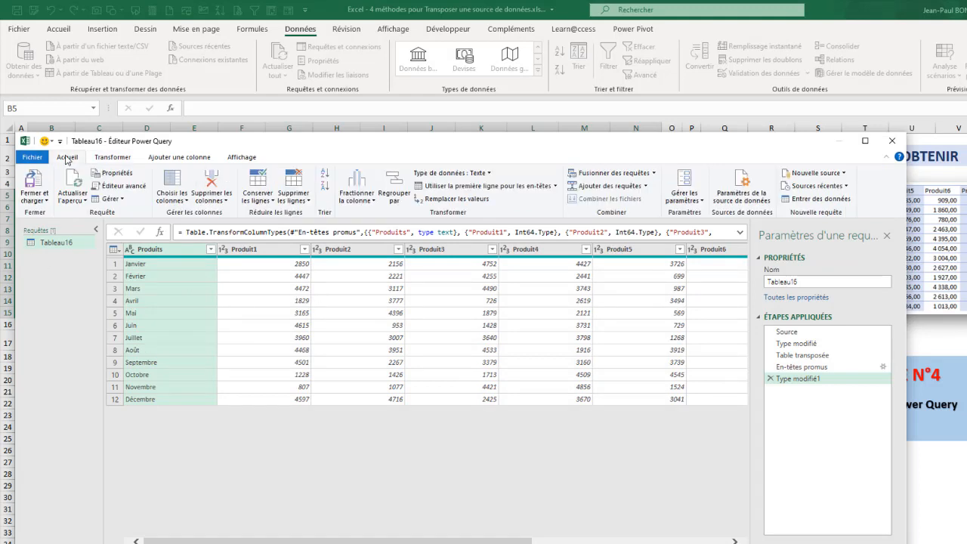
- Close the query and load its result as a table on the existing Méthode 4 sheet, starting at cell B20
left_click(36, 201)
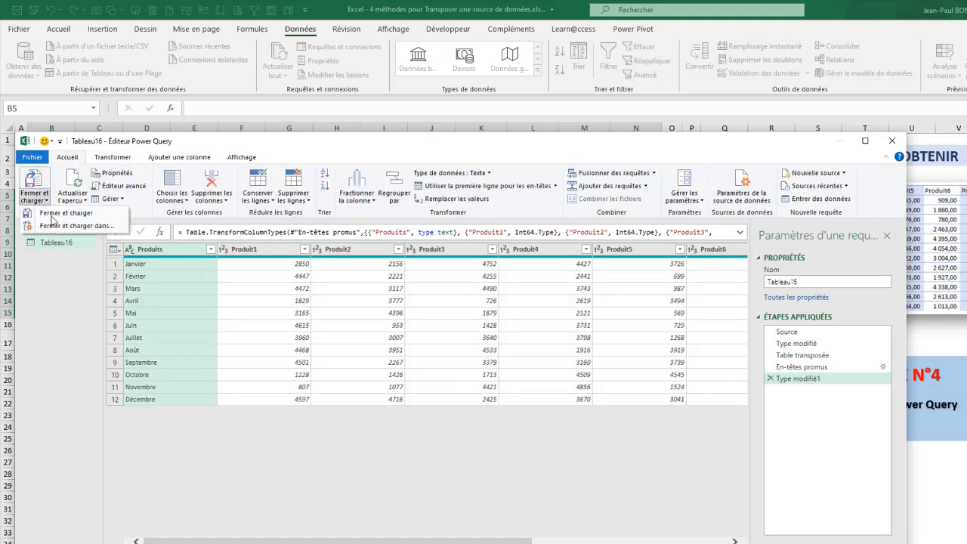
left_click(68, 230)
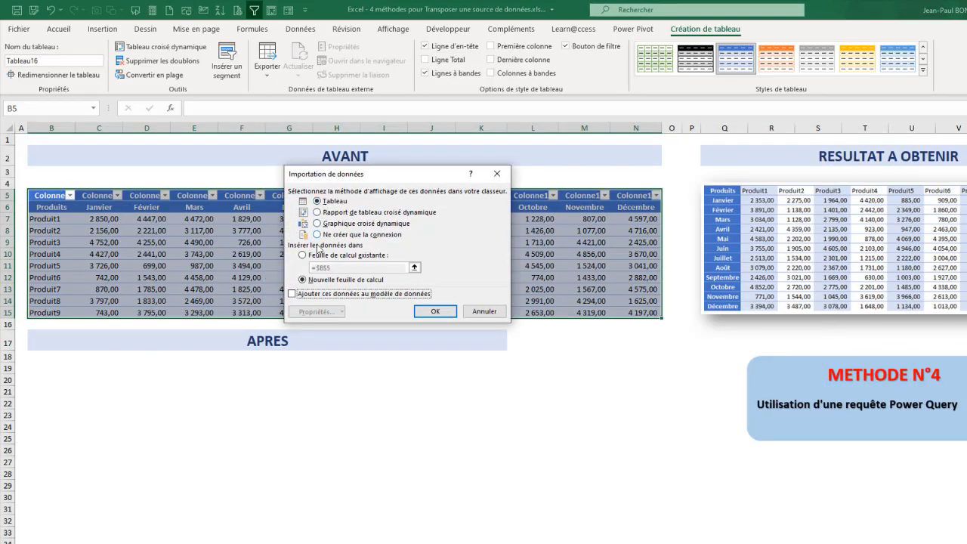
left_click(309, 256)
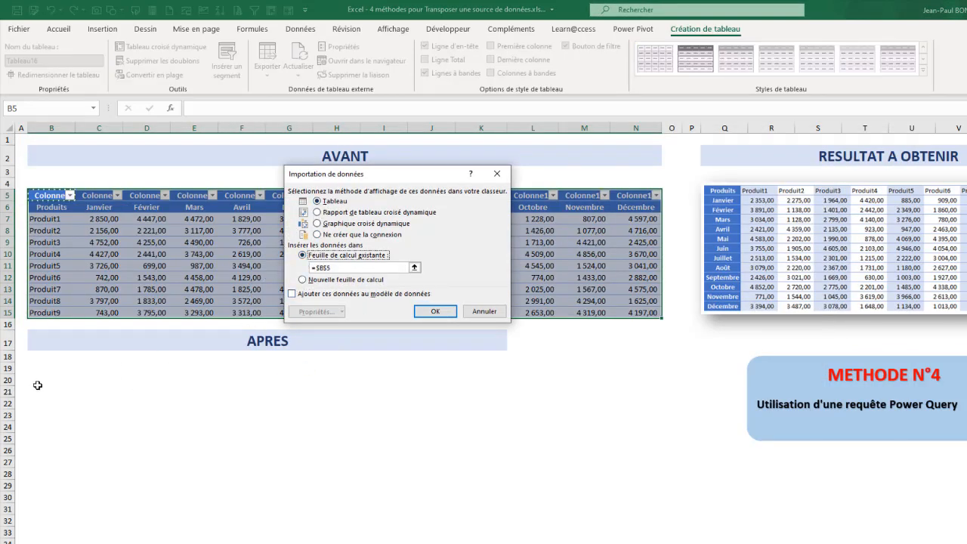
left_click_drag(50, 369, 52, 378)
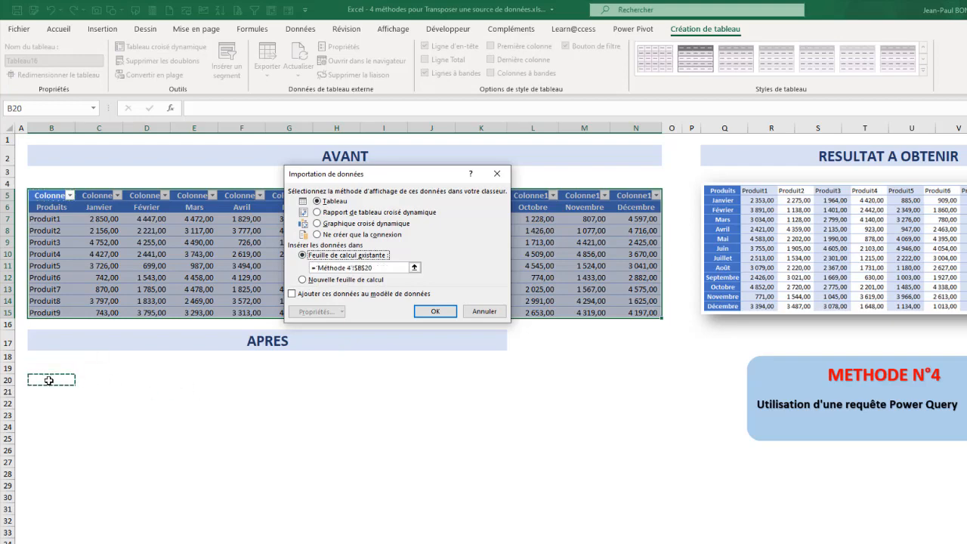
left_click(434, 311)
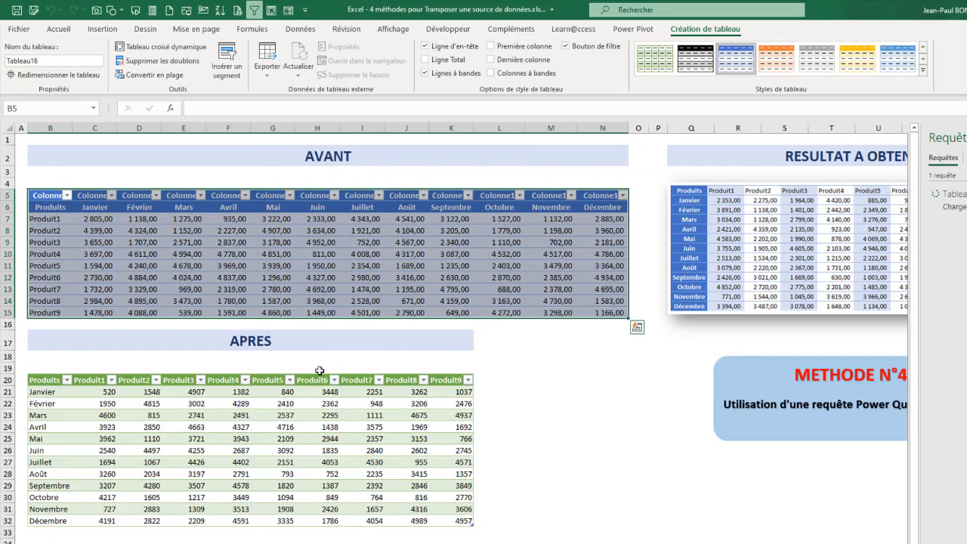
- Refresh the transposed query table under APRES from the source data and check its values
left_click(246, 415)
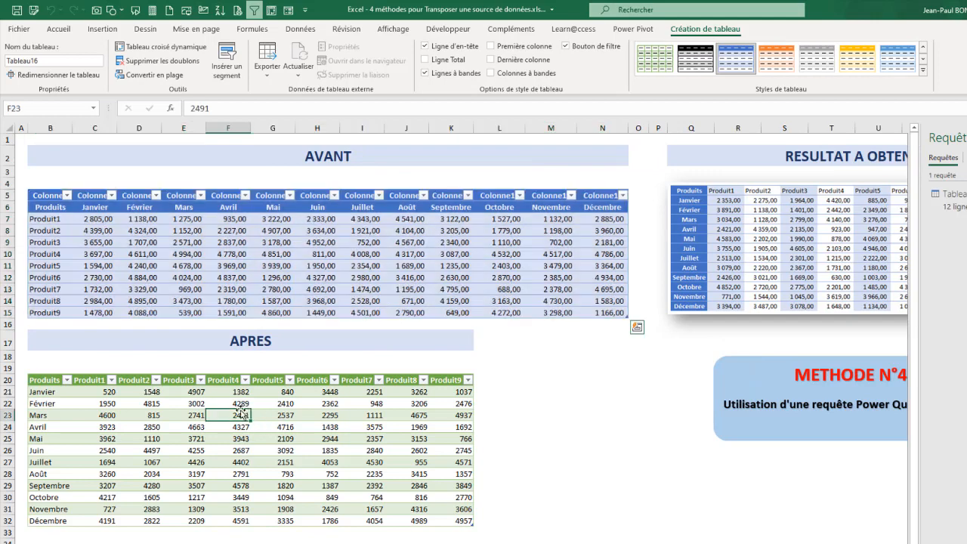
left_click(177, 407)
right_click(176, 407)
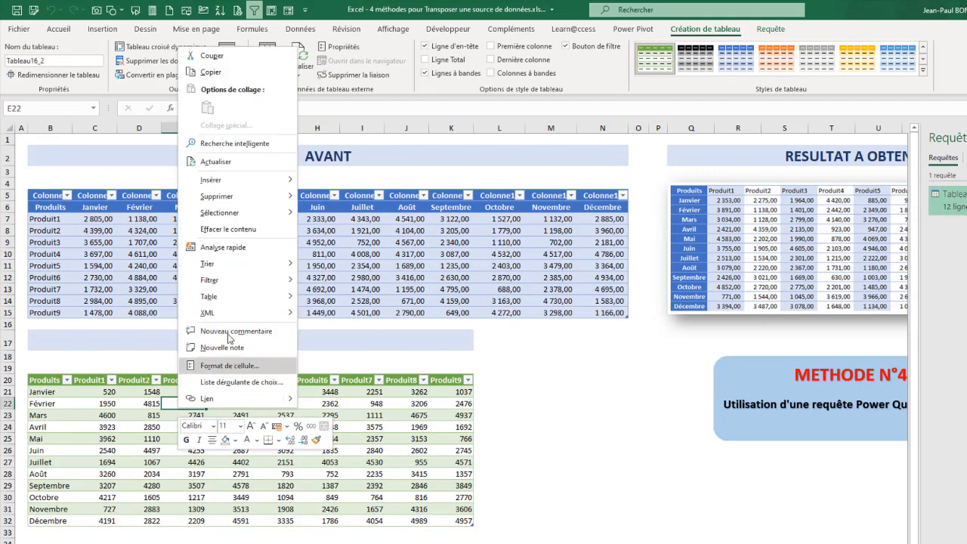
left_click(200, 160)
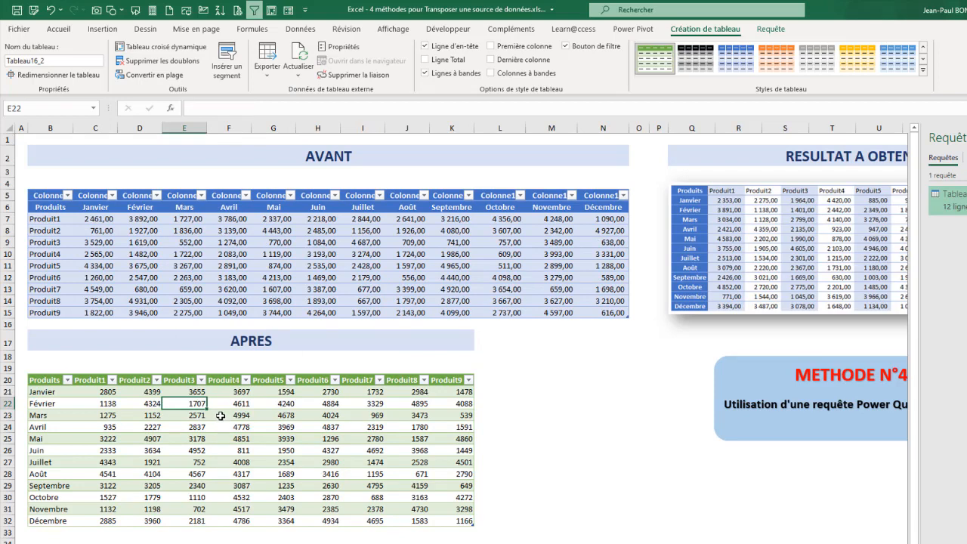
left_click(220, 415)
left_click(368, 417)
- Apply the light (Clair) blue table style with a solid blue header row to the transposed table under APRES
left_click(131, 403)
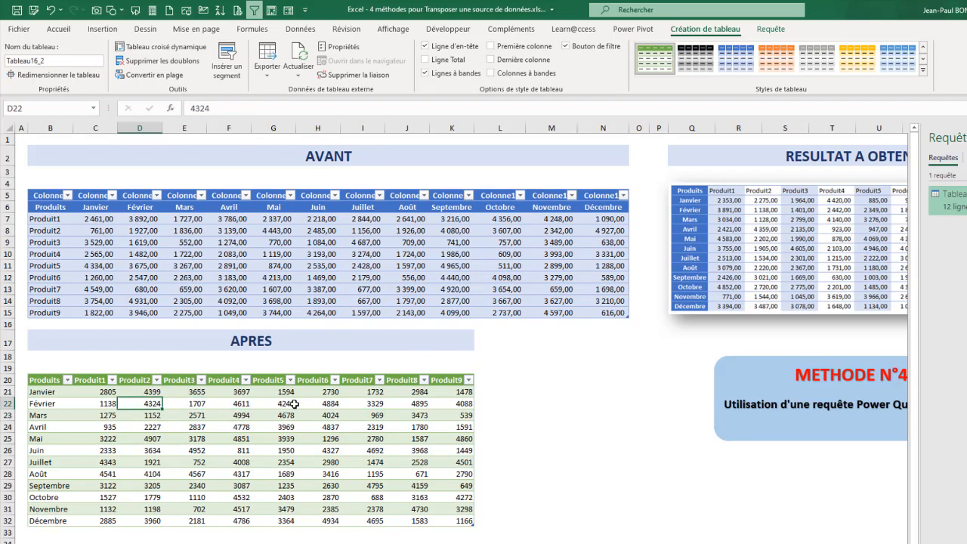
left_click(922, 71)
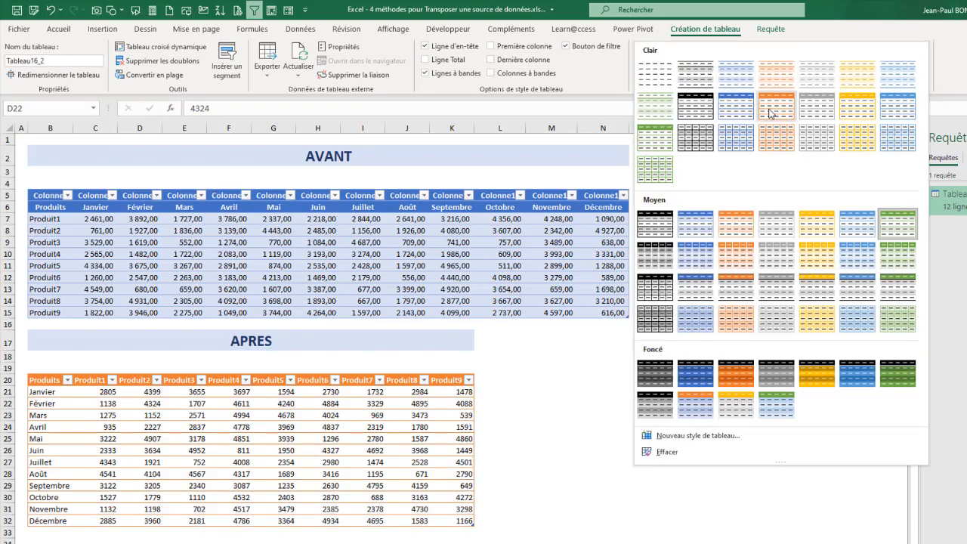
left_click(736, 107)
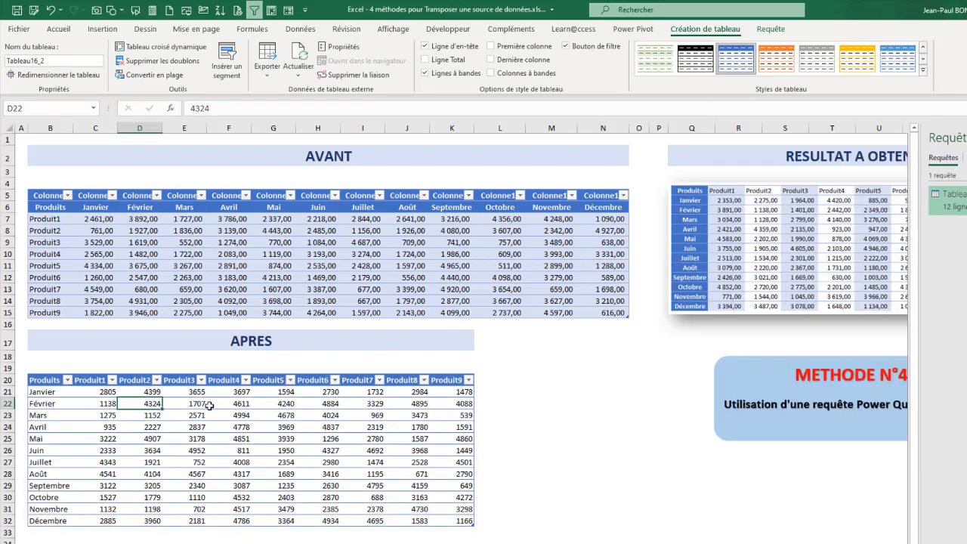
left_click_drag(499, 407, 521, 395)
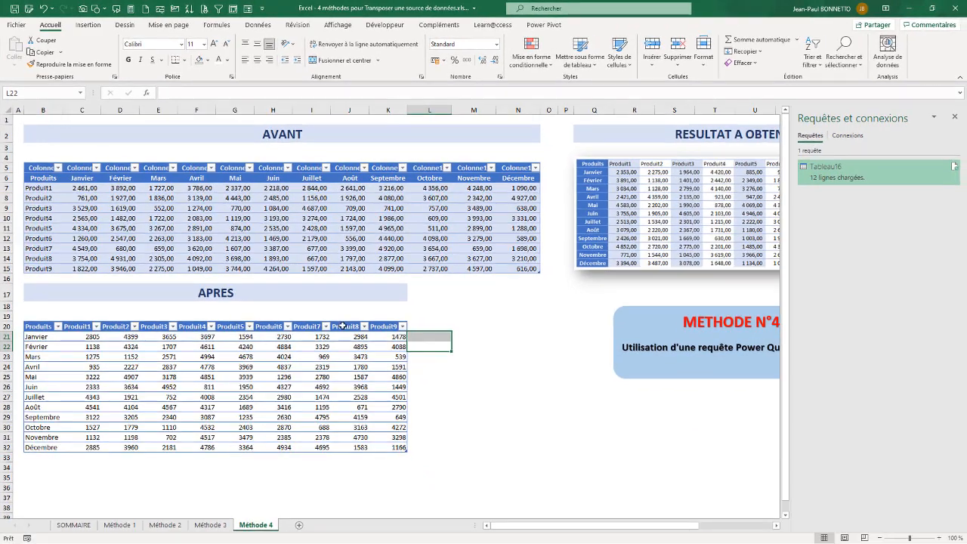
- Return to the SOMMAIRE sheet and hide the list of workbook queries and connections
mouse_move(840, 175)
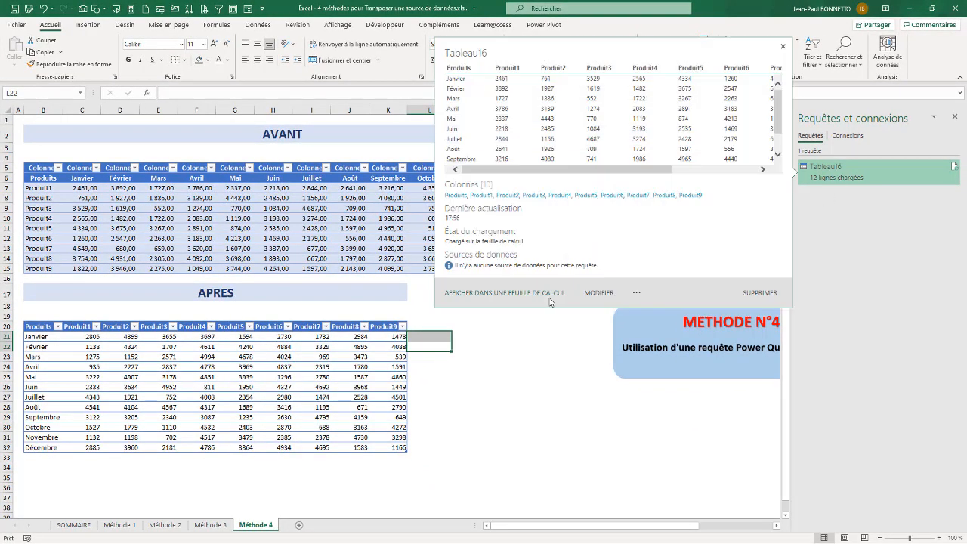
left_click(517, 336)
left_click(73, 524)
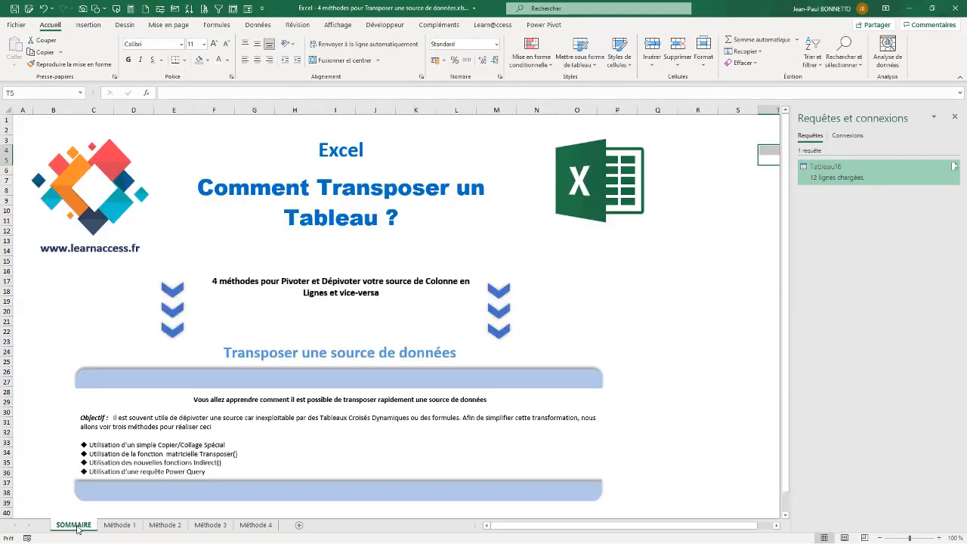
left_click(955, 117)
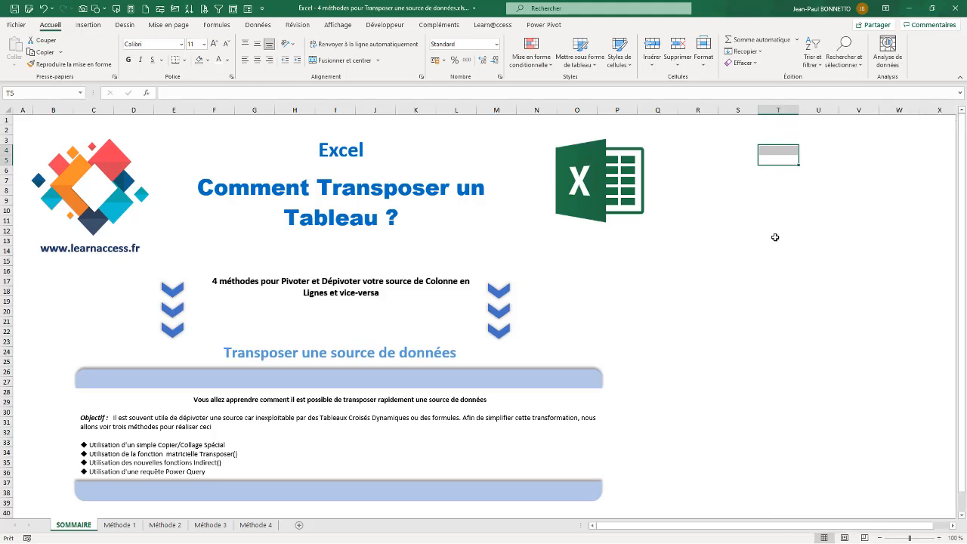
left_click(738, 250)
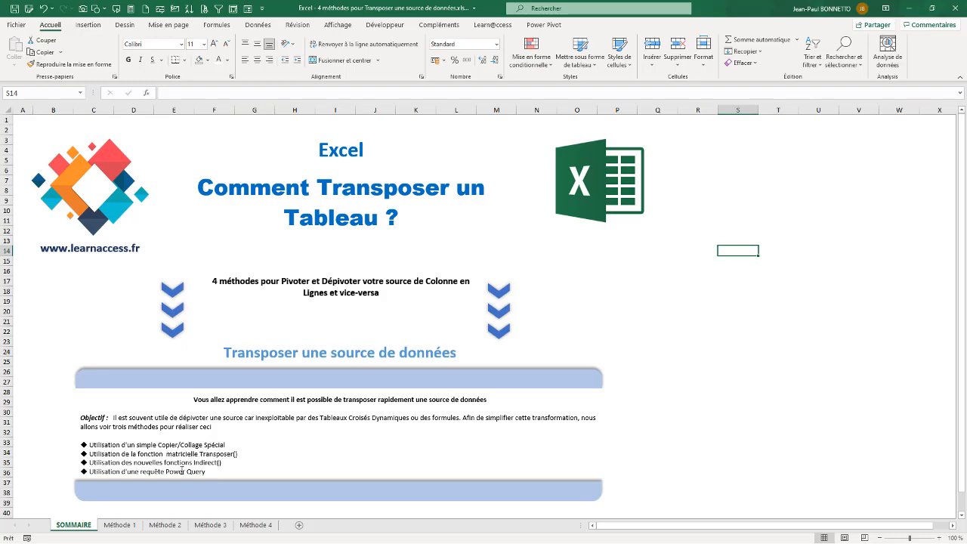
left_click(743, 184)
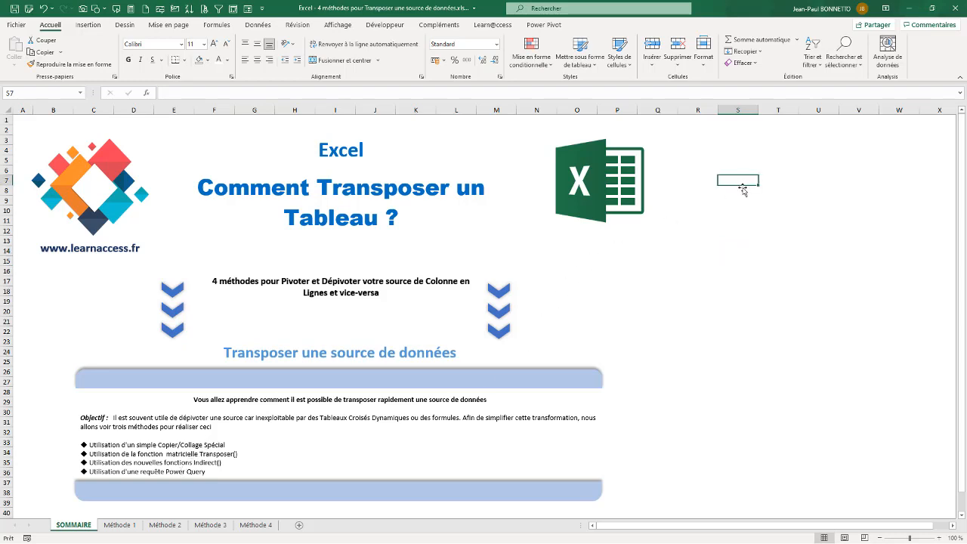